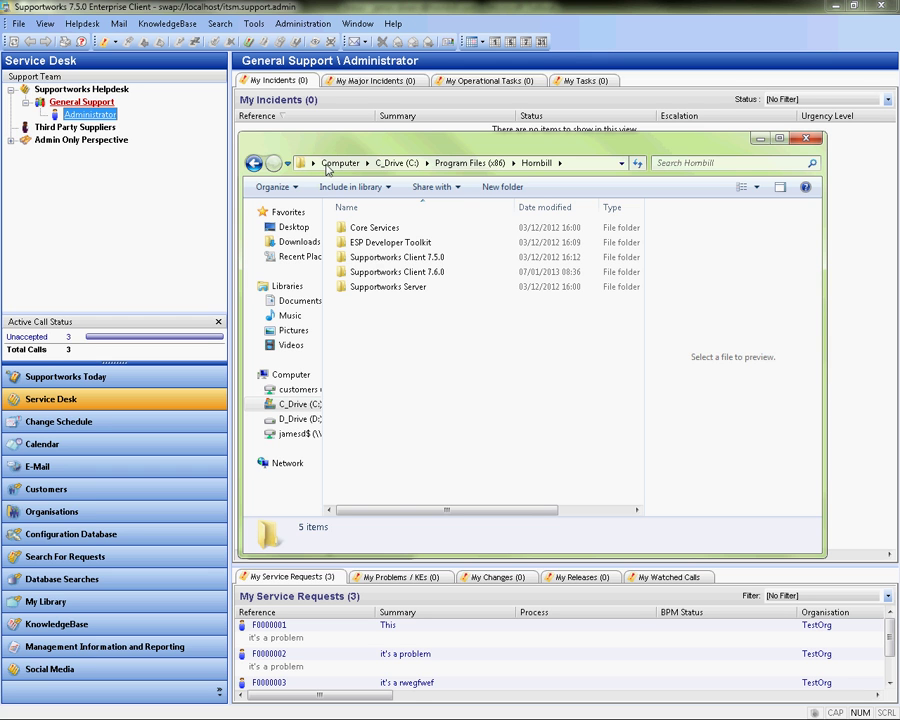
Step: Browse into Supportworks Server\html\_selfservice\selfservice in Windows Explorer
{"action": "double_click", "coordinate": [385, 289]}
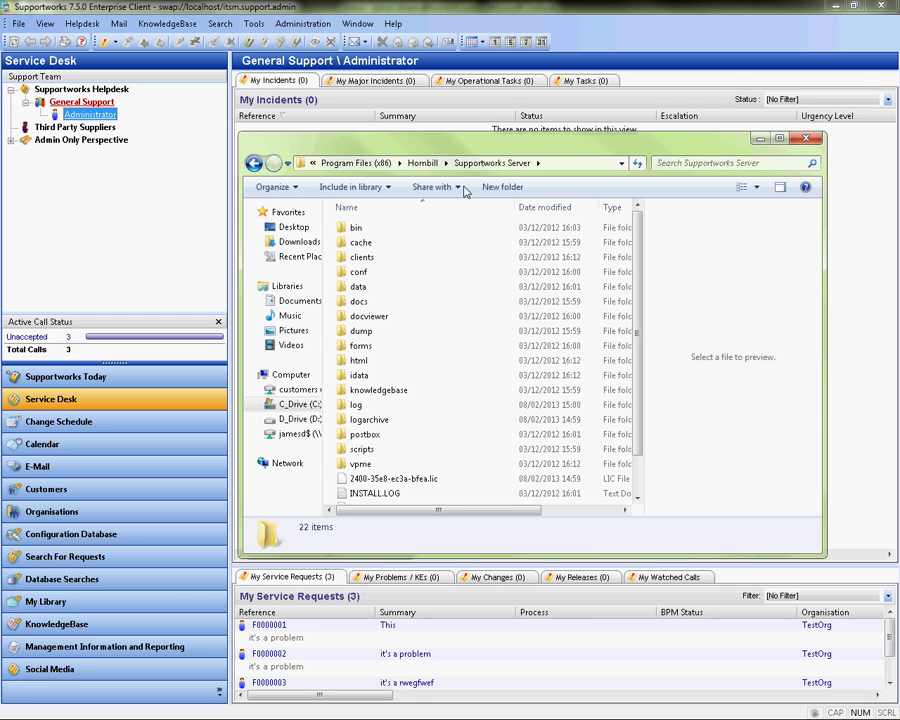
{"action": "double_click", "coordinate": [362, 362]}
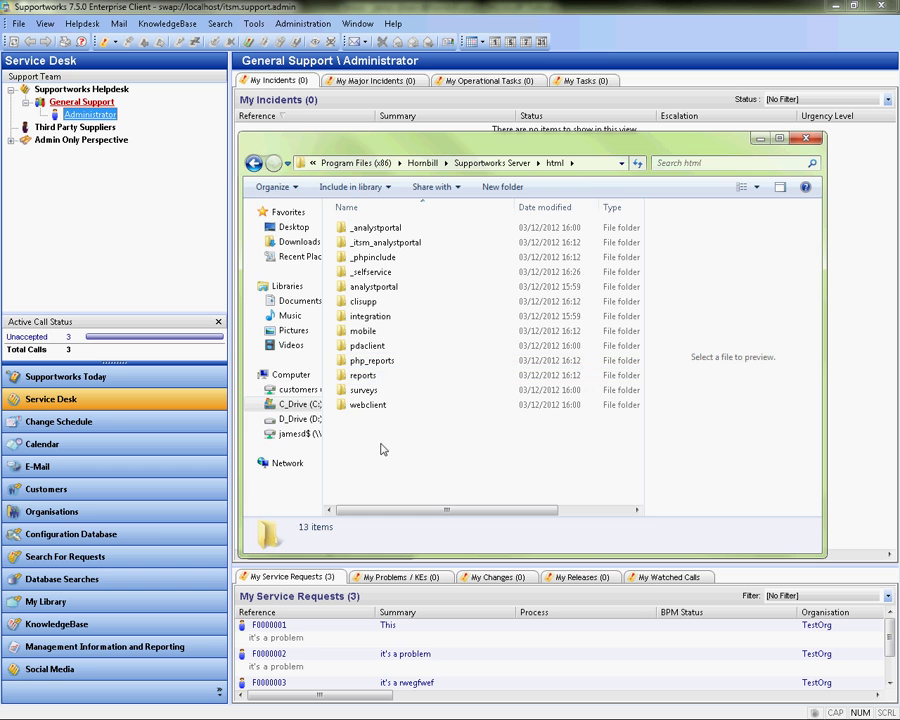
{"action": "double_click", "coordinate": [375, 273]}
{"action": "double_click", "coordinate": [370, 258]}
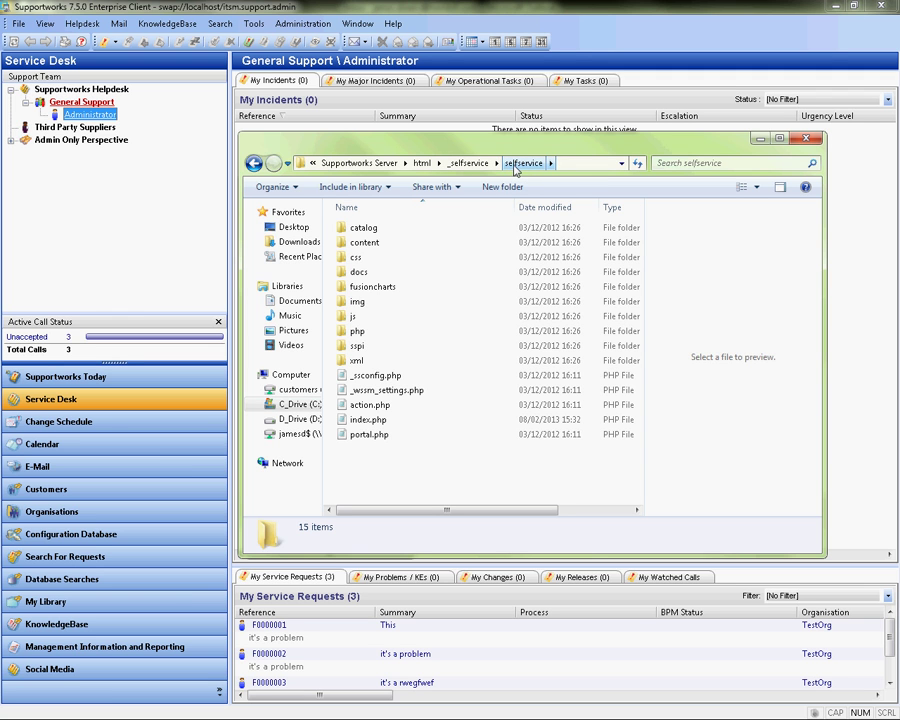
Step: Open index.php in Notepad++ through Edit with Notepad++
{"action": "right_click", "coordinate": [372, 421]}
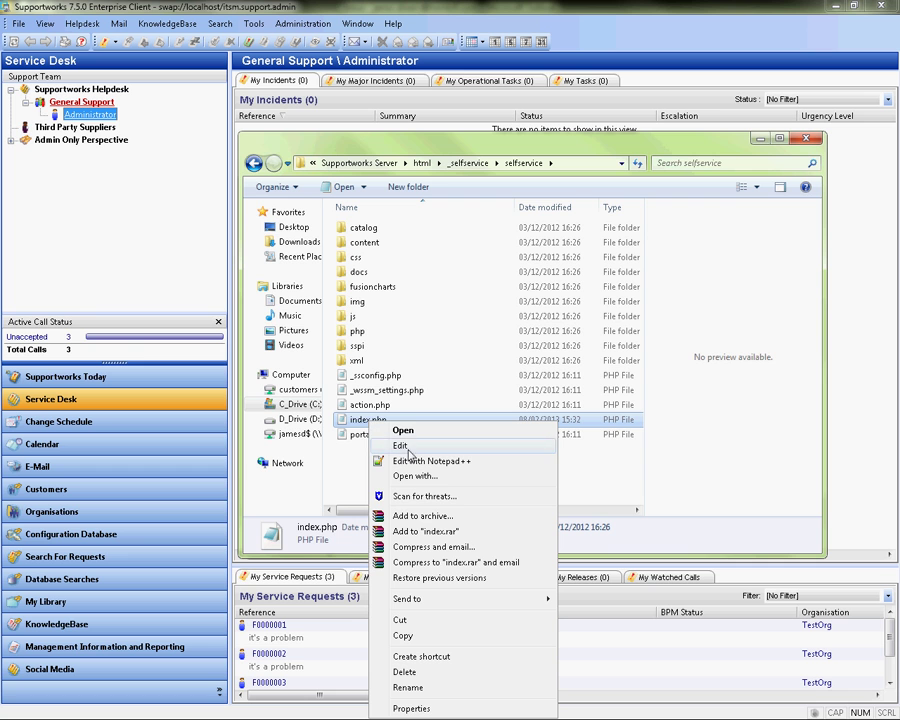
{"action": "left_click", "coordinate": [382, 461]}
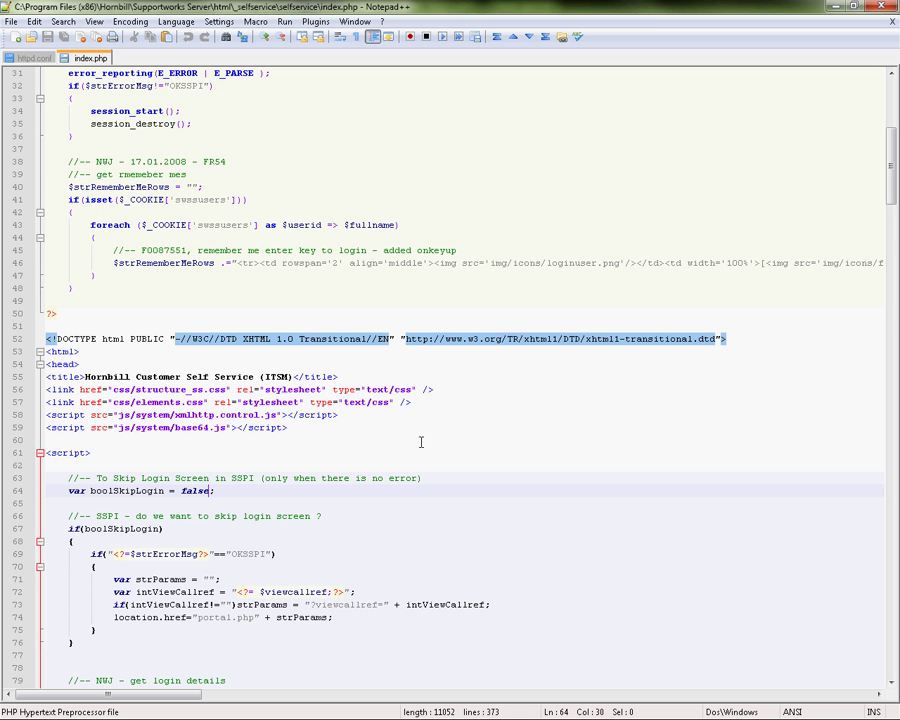
{"action": "left_click", "coordinate": [415, 238]}
{"action": "scroll", "coordinate": [420, 254], "scroll_direction": "up", "scroll_amount": 10}
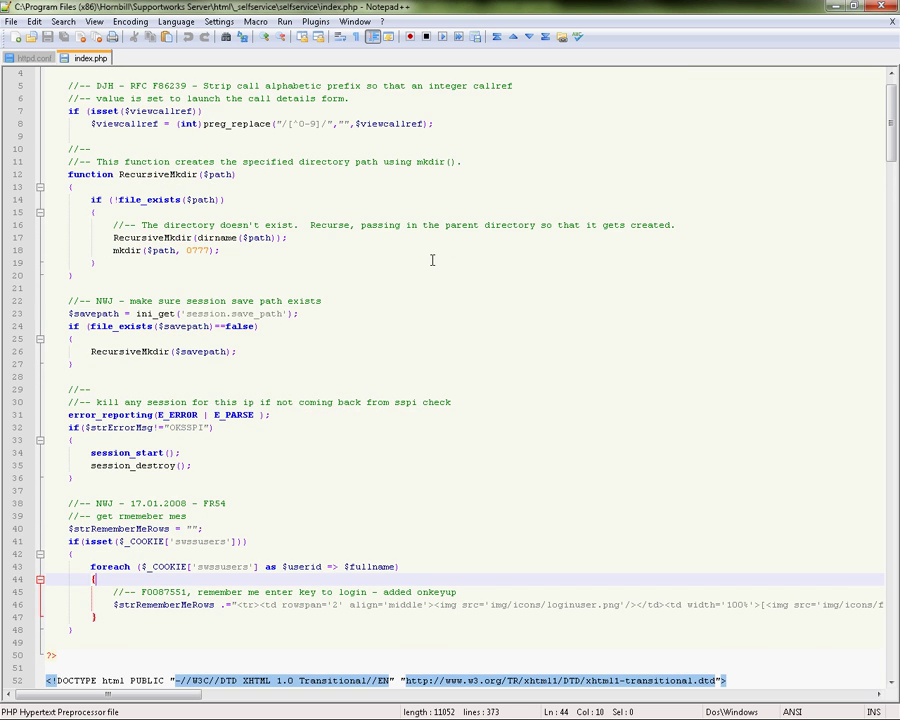
{"action": "scroll", "coordinate": [426, 310], "scroll_direction": "down", "scroll_amount": 14}
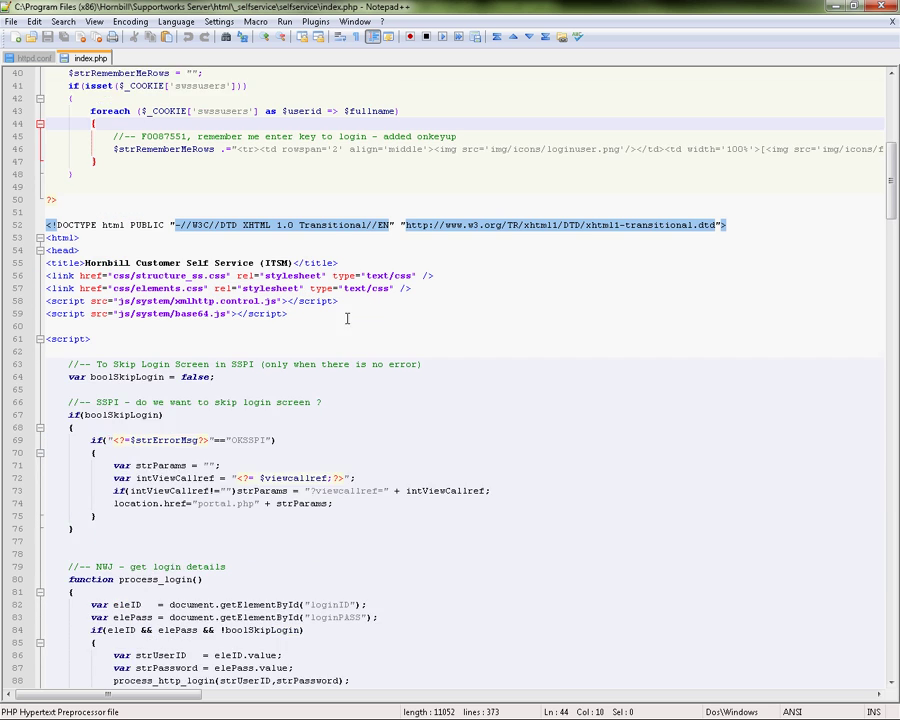
Step: Change boolSkipLogin on line 64 from false to true and save index.php
{"action": "left_click_drag", "start_coordinate": [214, 339], "coordinate": [68, 339]}
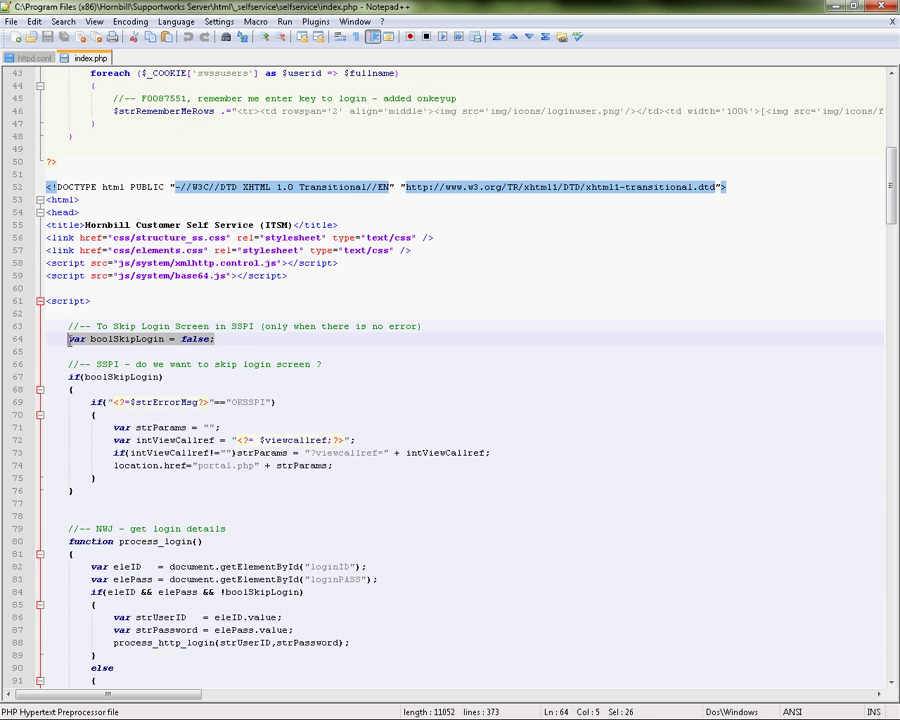
{"action": "left_click", "coordinate": [198, 339]}
{"action": "left_click_drag", "start_coordinate": [209, 339], "coordinate": [182, 339]}
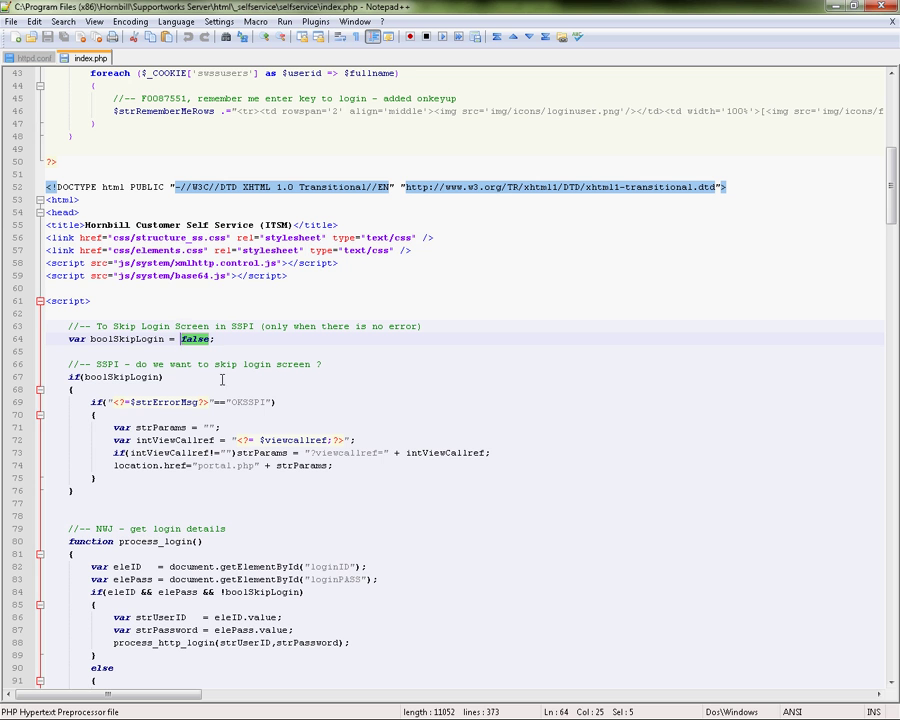
{"action": "type", "text": "true"}
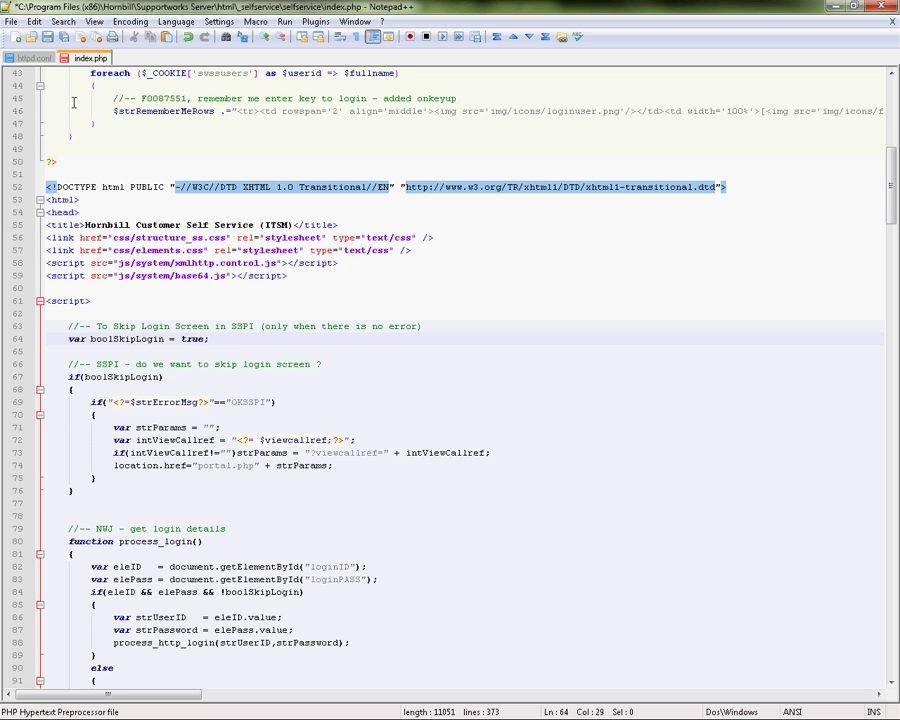
{"action": "left_click", "coordinate": [38, 34]}
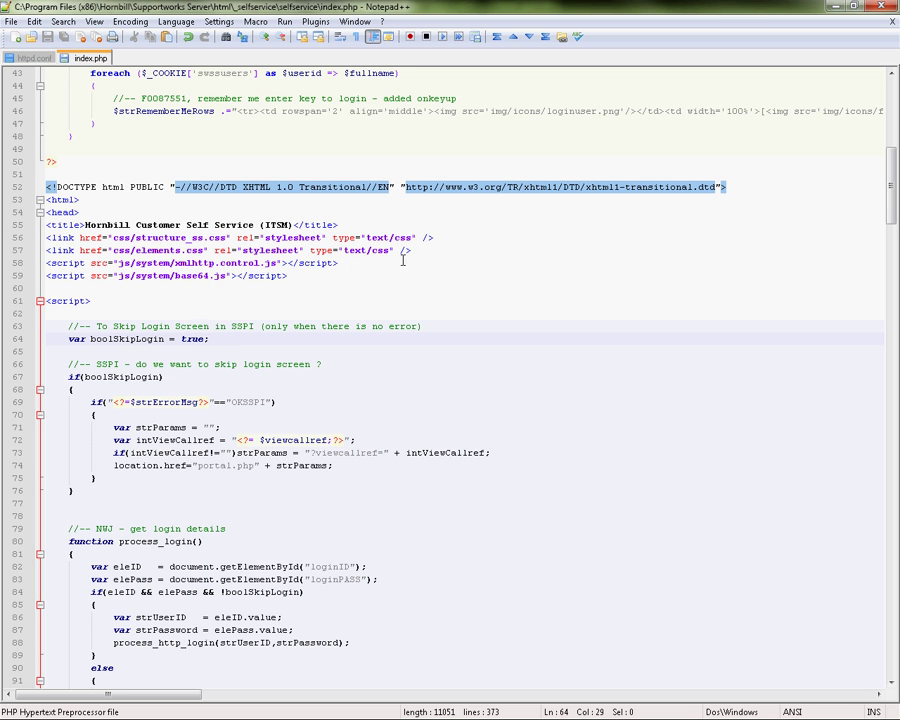
Step: Go up to Hornbill and into Core Services\SwHttpServer\conf, selecting httpd.conf
{"action": "key", "text": "alt+Tab"}
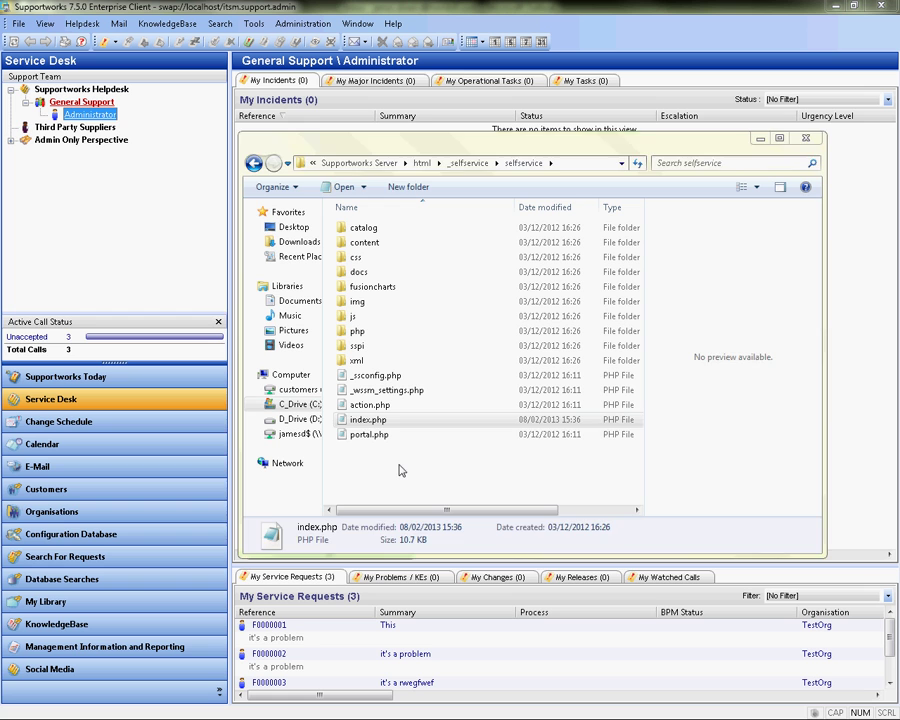
{"action": "left_click", "coordinate": [400, 467]}
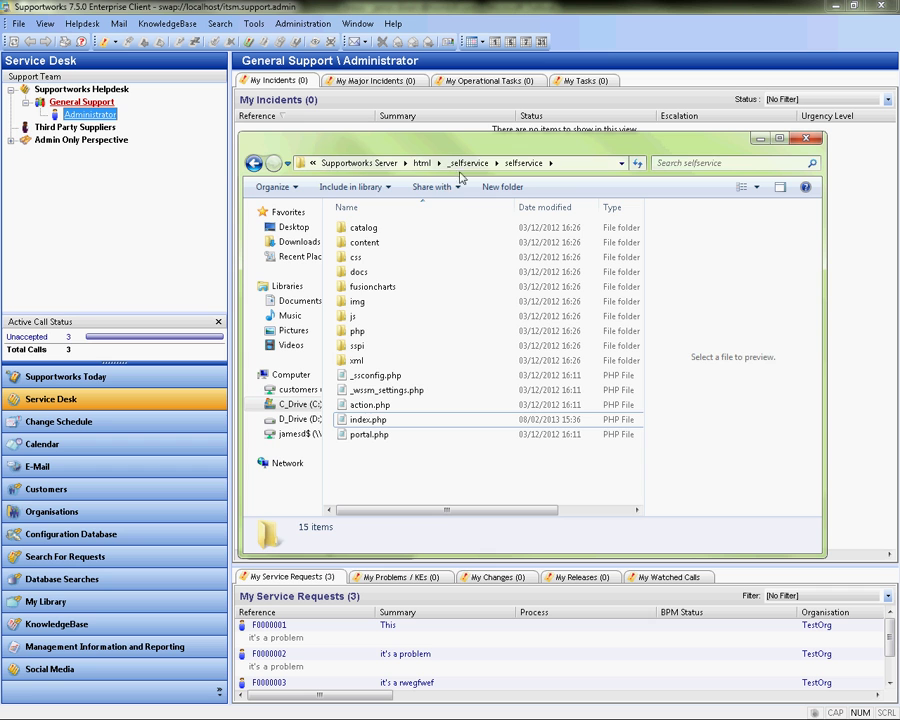
{"action": "left_click", "coordinate": [360, 162]}
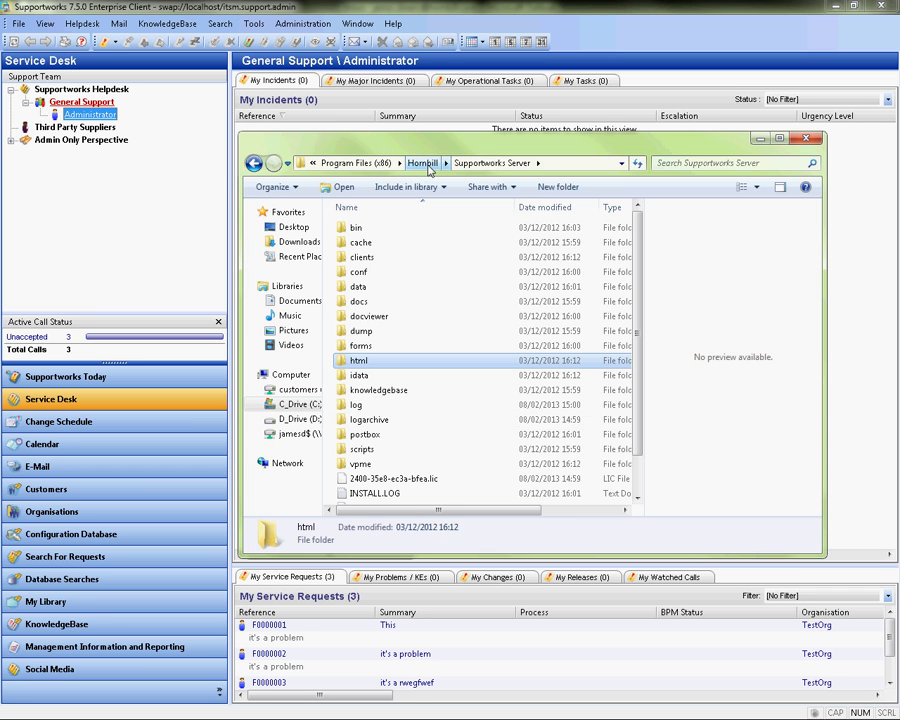
{"action": "left_click", "coordinate": [423, 162]}
{"action": "double_click", "coordinate": [378, 229]}
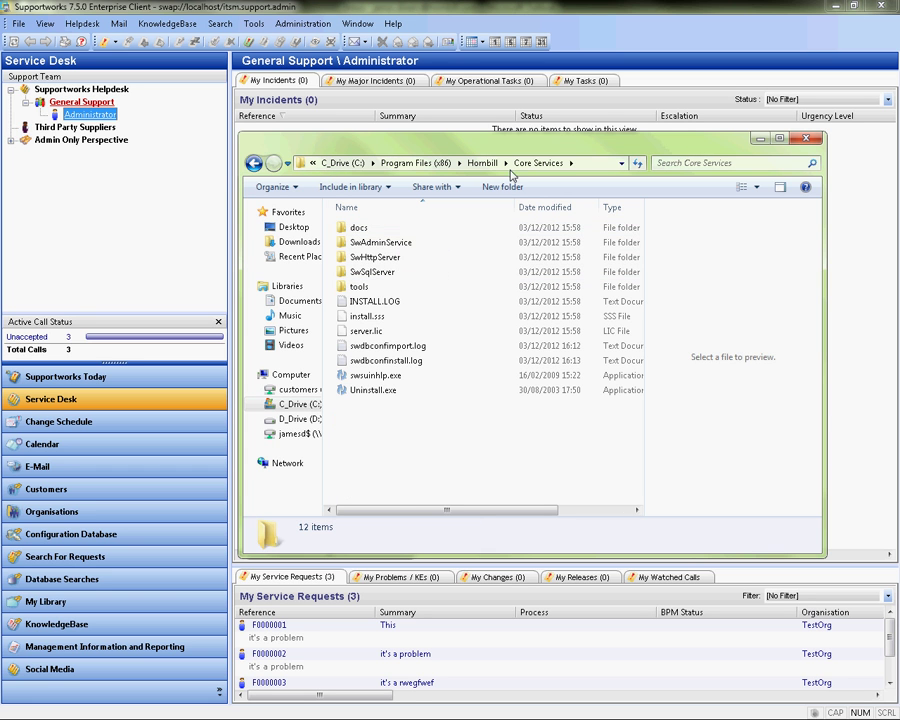
{"action": "double_click", "coordinate": [375, 258]}
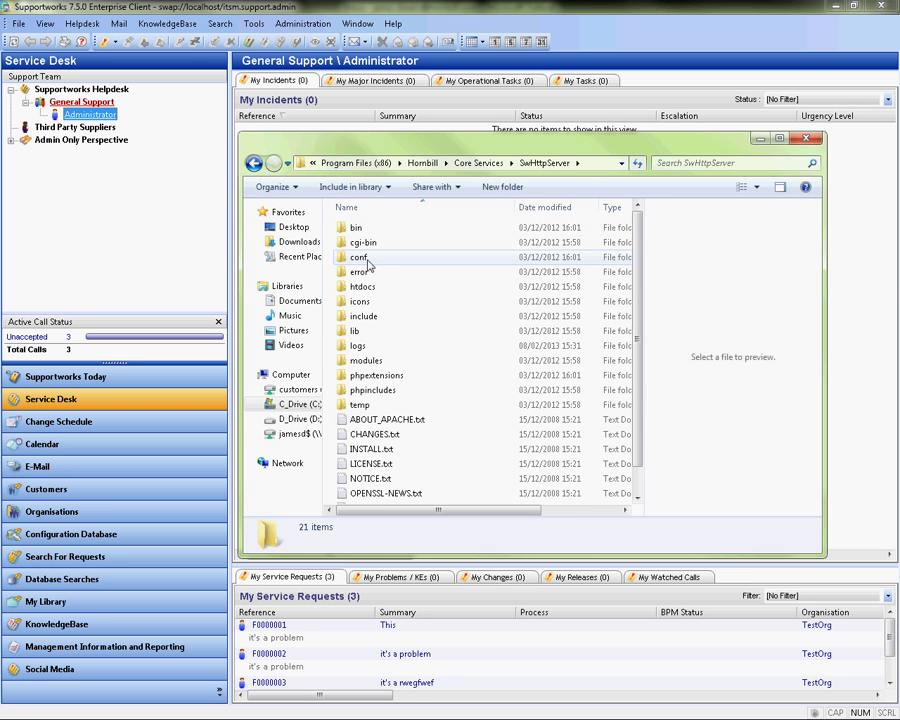
{"action": "double_click", "coordinate": [368, 259]}
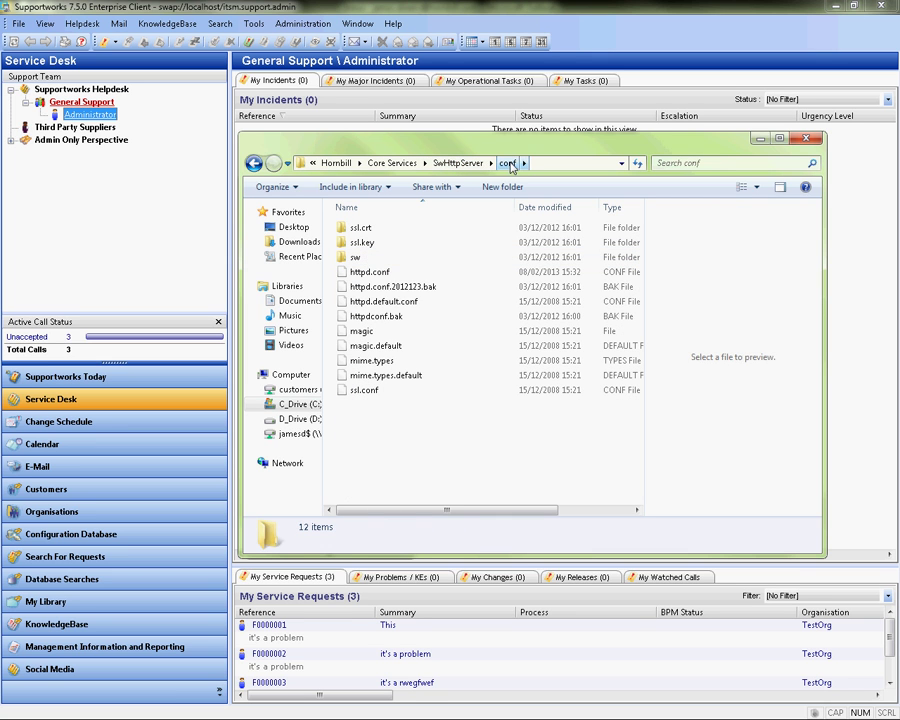
{"action": "left_click", "coordinate": [368, 273]}
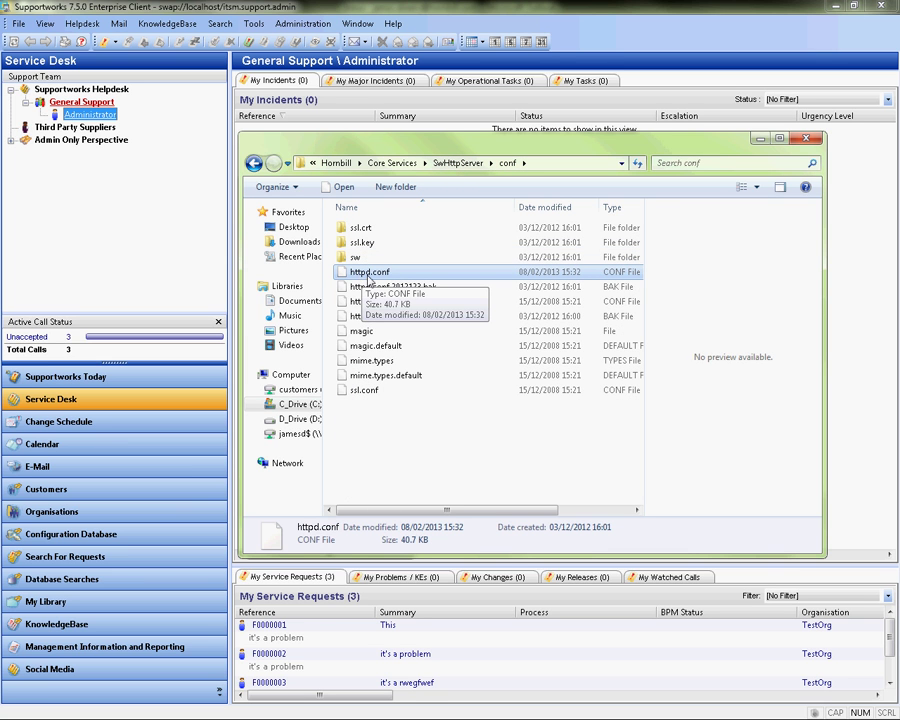
Step: Open httpd.conf in Notepad++ and cut KeepAliveTimeout on line 97 from 15 to 1
{"action": "right_click", "coordinate": [362, 275]}
{"action": "left_click", "coordinate": [417, 300]}
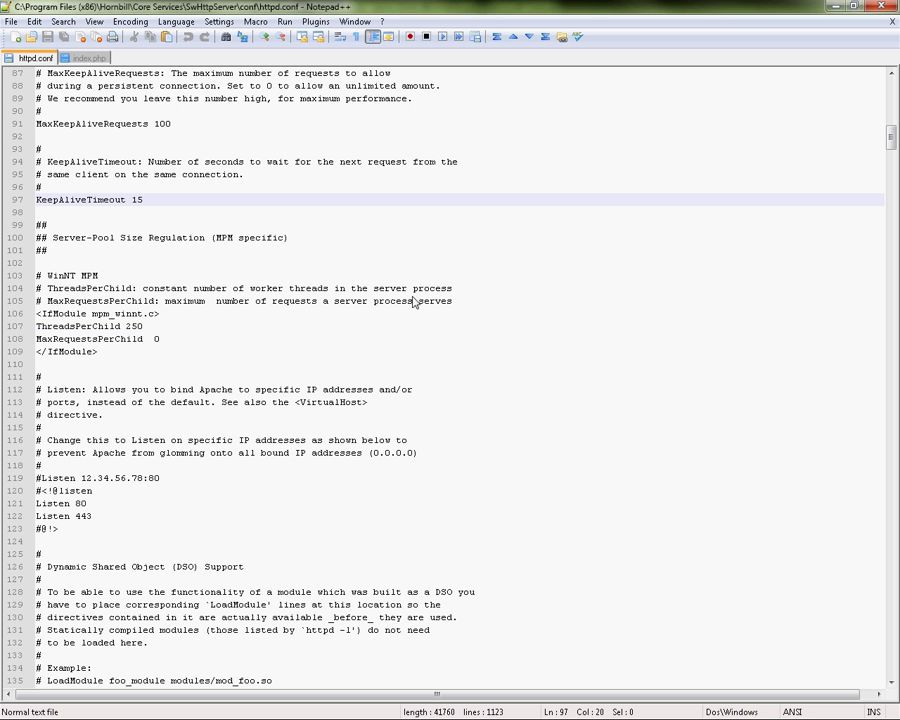
{"action": "mouse_move", "coordinate": [893, 140]}
{"action": "left_mouse_down"}
{"action": "mouse_move", "coordinate": [894, 92]}
{"action": "mouse_move", "coordinate": [891, 135]}
{"action": "left_mouse_up"}
{"action": "left_click_drag", "start_coordinate": [166, 316], "coordinate": [33, 318]}
{"action": "left_click", "coordinate": [159, 320]}
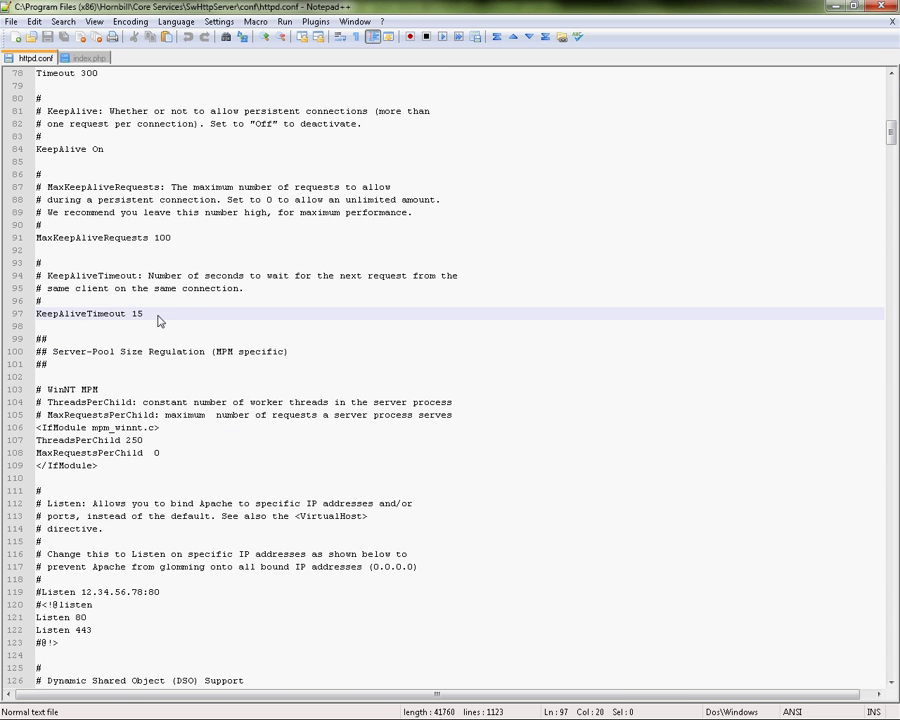
{"action": "key", "text": "BackSpace"}
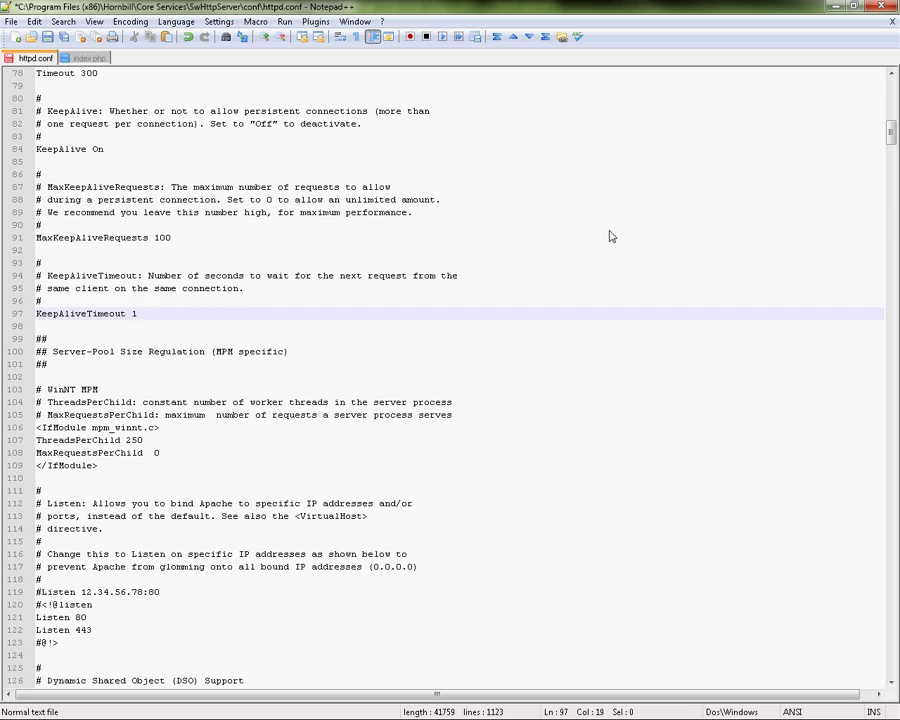
Step: Paste the SSPI Directory block on a new line after the docviewer block at line 1053
{"action": "left_click_drag", "start_coordinate": [890, 133], "coordinate": [880, 686]}
{"action": "scroll", "coordinate": [620, 470], "scroll_direction": "up", "scroll_amount": 12}
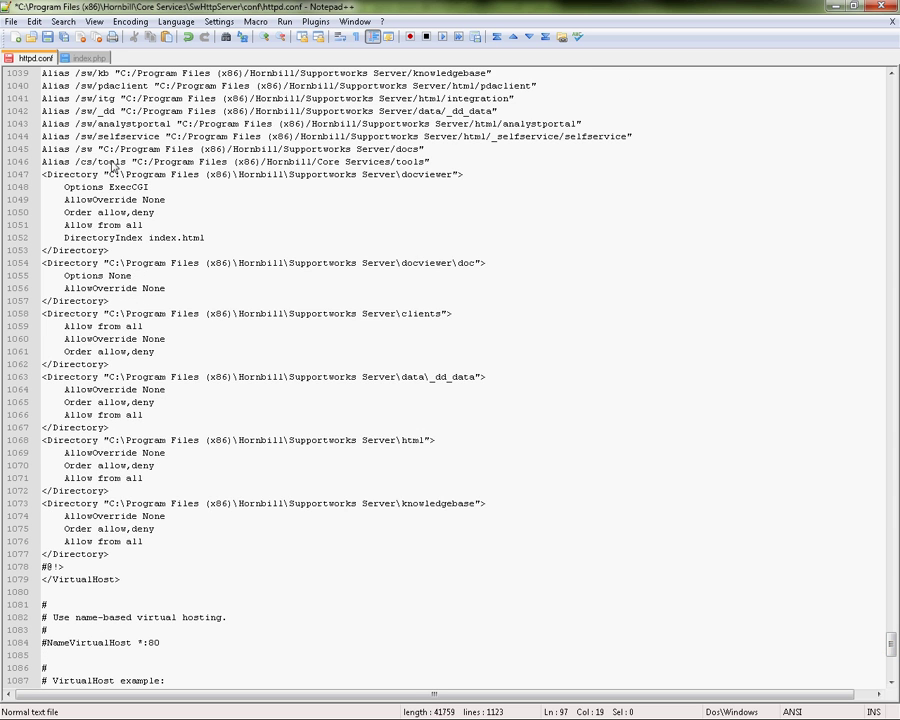
{"action": "left_click_drag", "start_coordinate": [42, 174], "coordinate": [202, 534]}
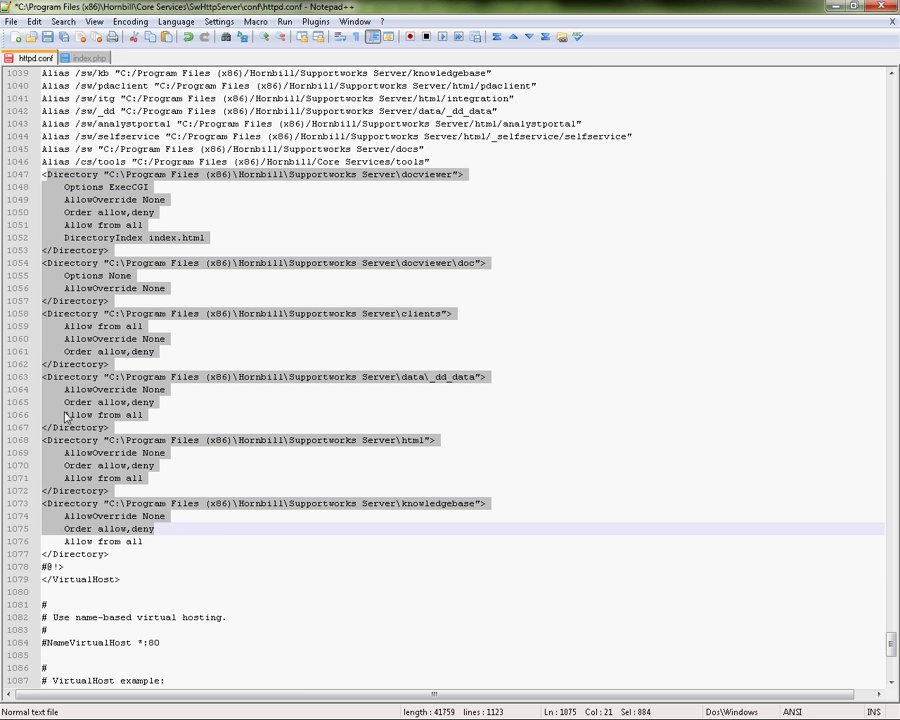
{"action": "left_click", "coordinate": [163, 531]}
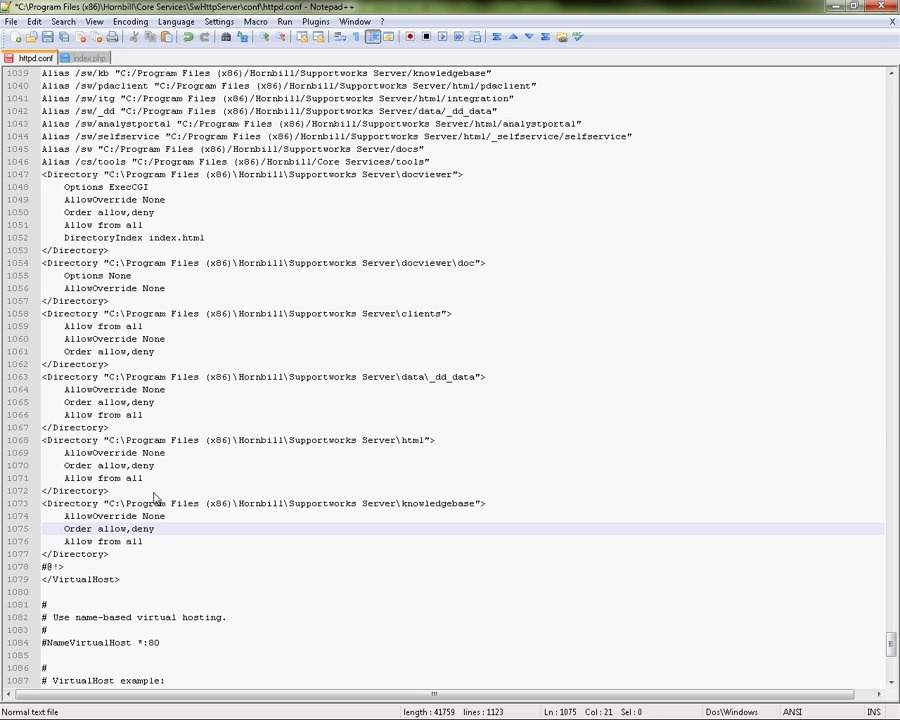
{"action": "left_click", "coordinate": [127, 256]}
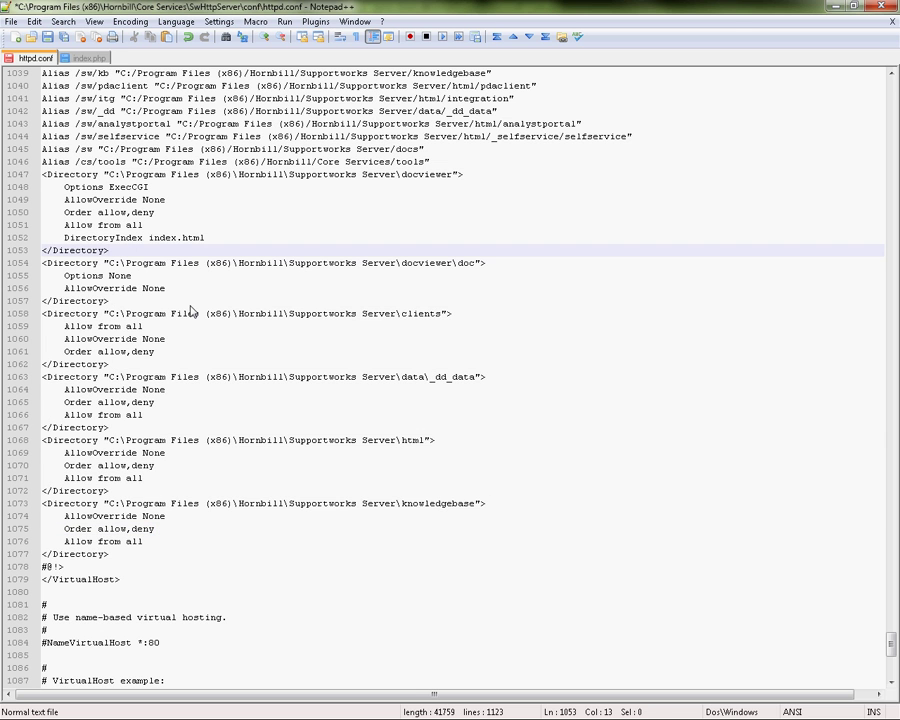
{"action": "key", "text": "Return"}
{"action": "type", "text": "<Directory \"C:\\Program Files (x86)\\Hornbill\\Supportworks Server\\html\\_selfservice\\selfservice\\sspi\"> AllowOverride None AuthType SSPI AuthName \"Hornbill\" SSPIAuth On SSPIAuthoritative On SSPIPerRequestAuth On SSPIOfferBasic On SSPIDomain INTERNAL require valid-user </Directory>"}
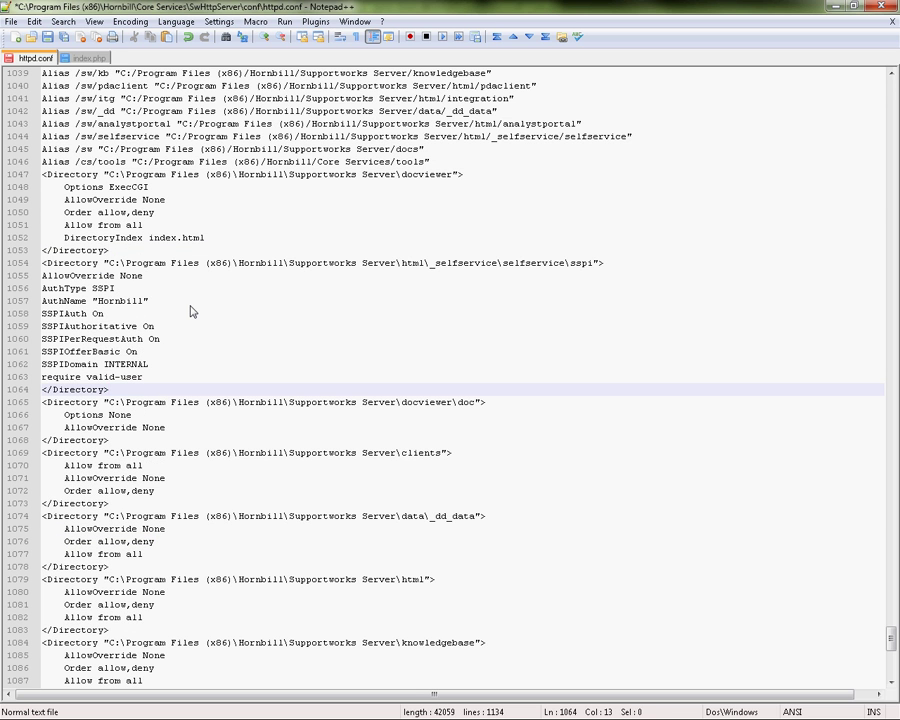
Step: Review the pasted selfservice\sspi block, checking its directory path and the (x86) part
{"action": "left_click_drag", "start_coordinate": [110, 389], "coordinate": [40, 263]}
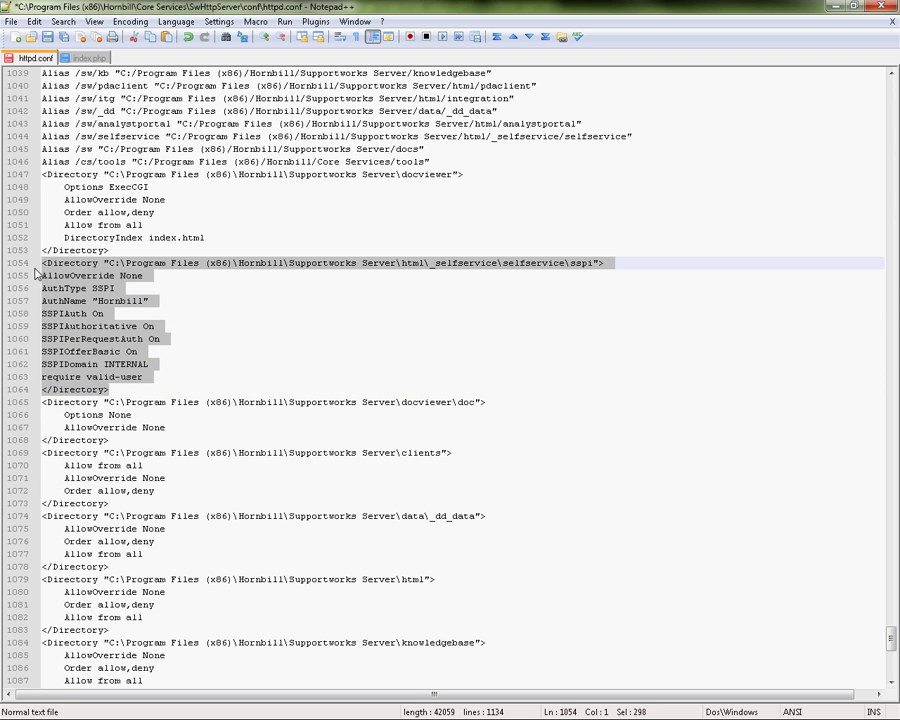
{"action": "left_click", "coordinate": [119, 394]}
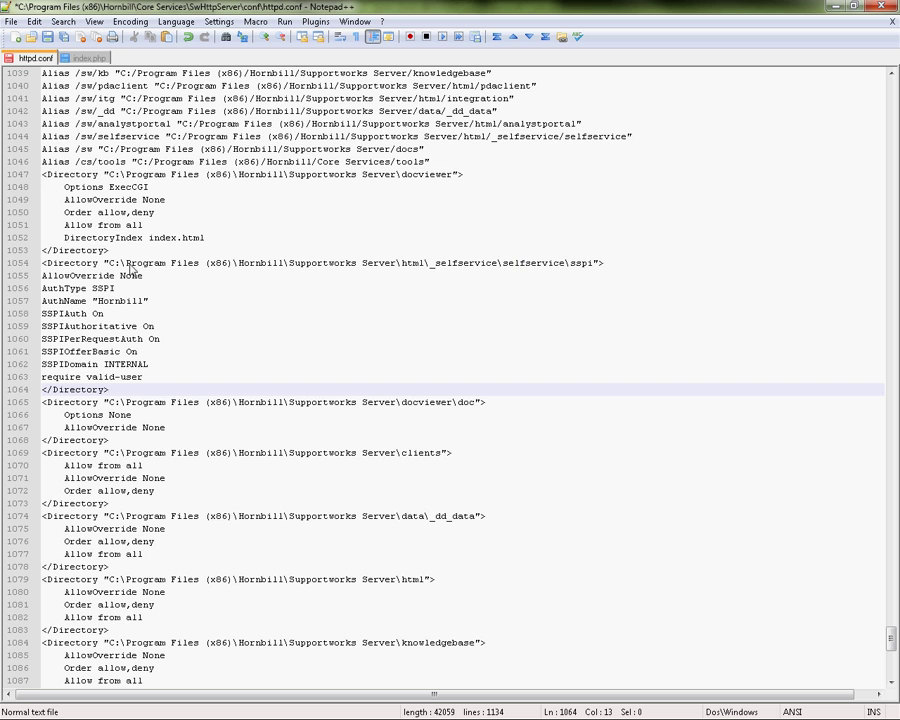
{"action": "left_click_drag", "start_coordinate": [108, 263], "coordinate": [594, 264]}
{"action": "left_click", "coordinate": [264, 299]}
{"action": "double_click", "coordinate": [216, 265]}
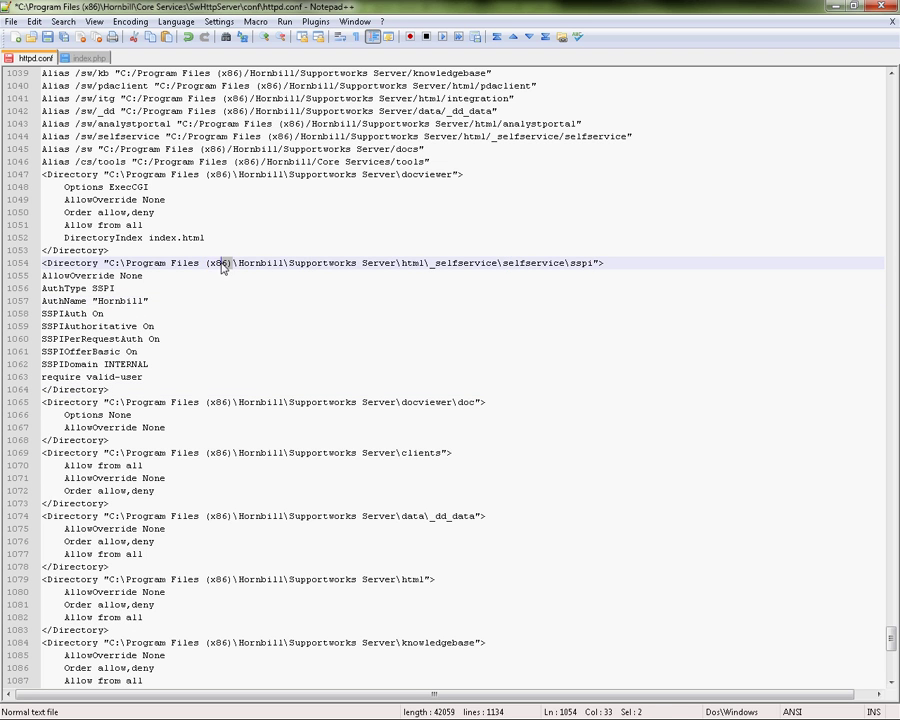
{"action": "left_click", "coordinate": [230, 300]}
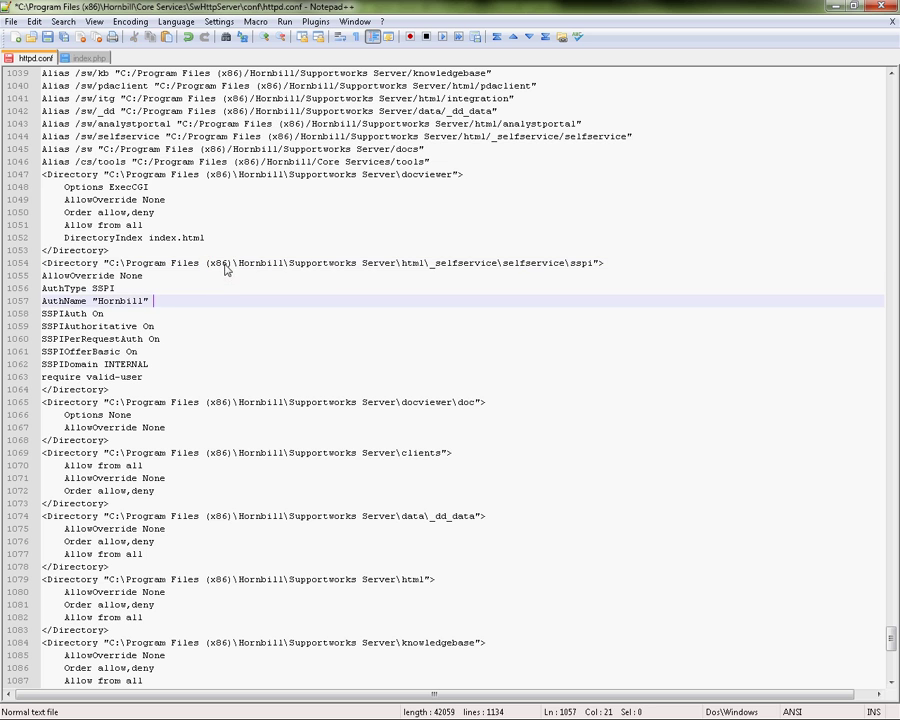
{"action": "left_click_drag", "start_coordinate": [232, 265], "coordinate": [210, 268]}
{"action": "key", "text": "BackSpace"}
{"action": "key", "text": "BackSpace"}
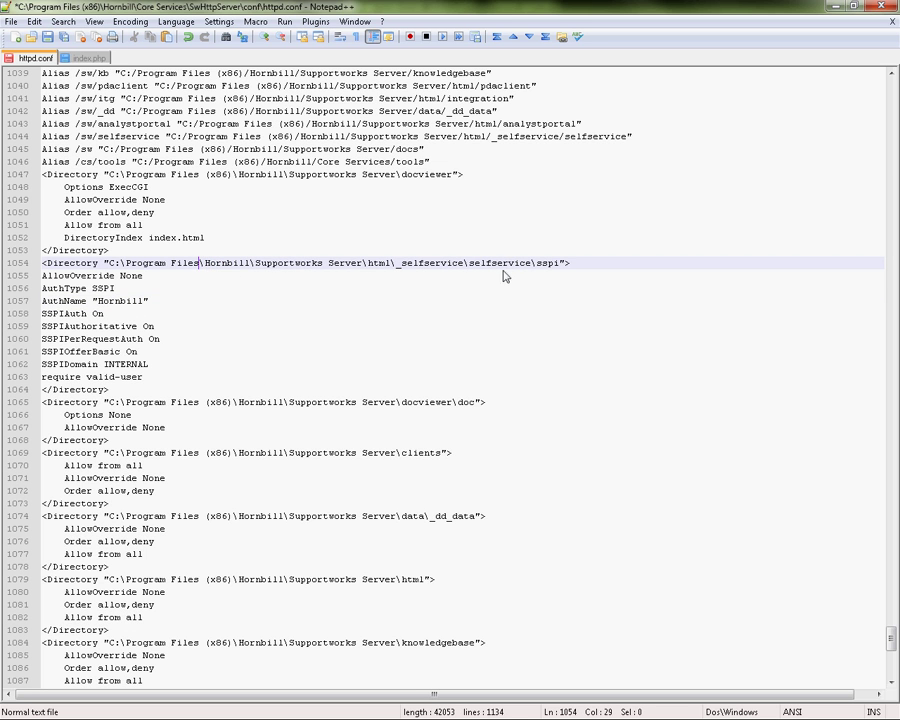
{"action": "left_click_drag", "start_coordinate": [530, 266], "coordinate": [474, 267]}
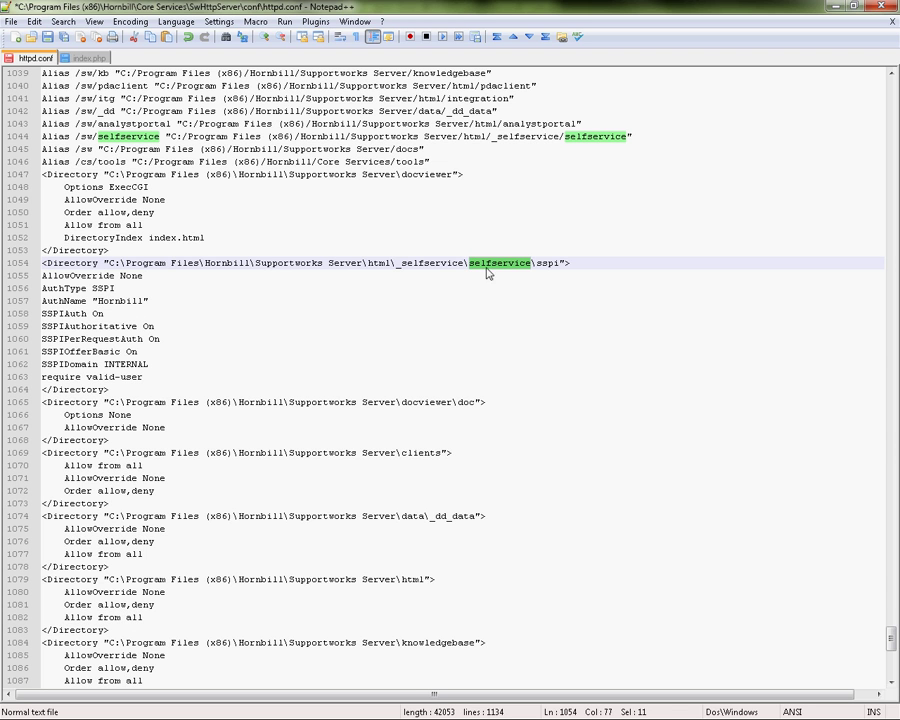
{"action": "left_click", "coordinate": [214, 288]}
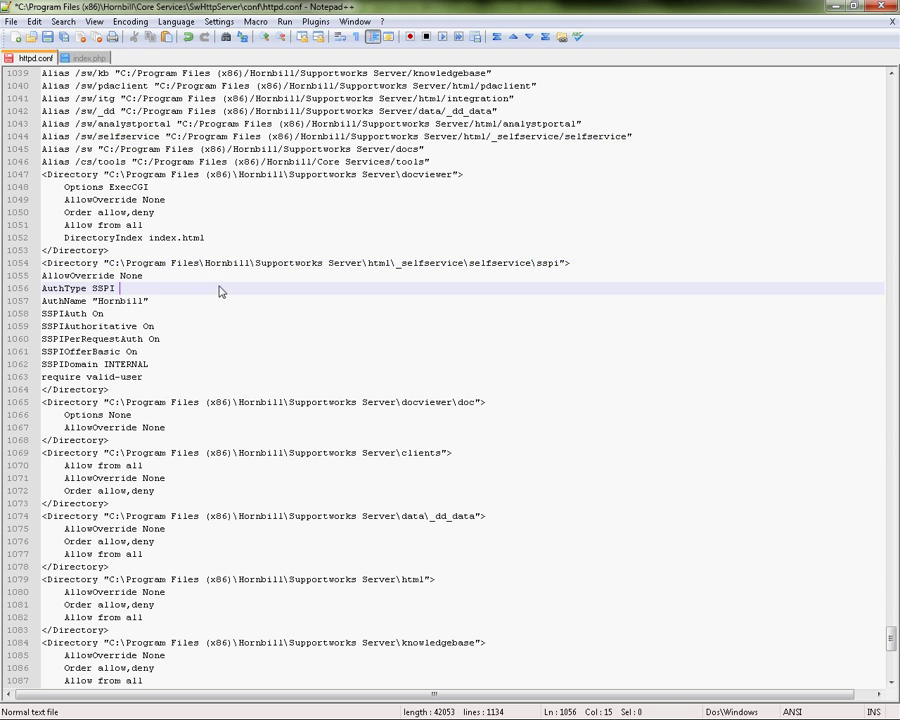
{"action": "left_click", "coordinate": [204, 263]}
{"action": "type", "text": "(x8"}
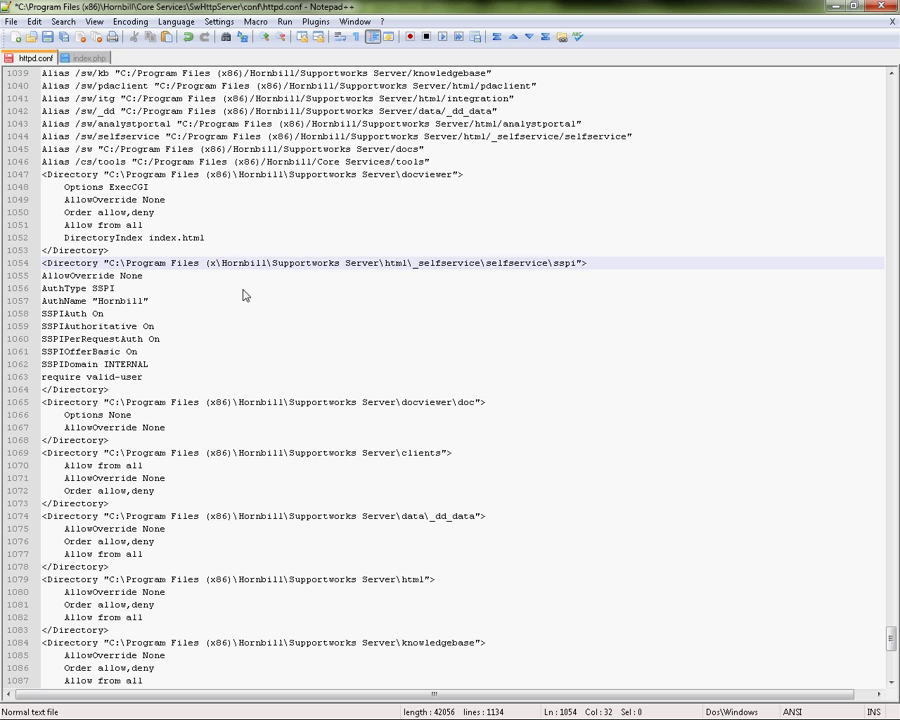
{"action": "type", "text": "6)"}
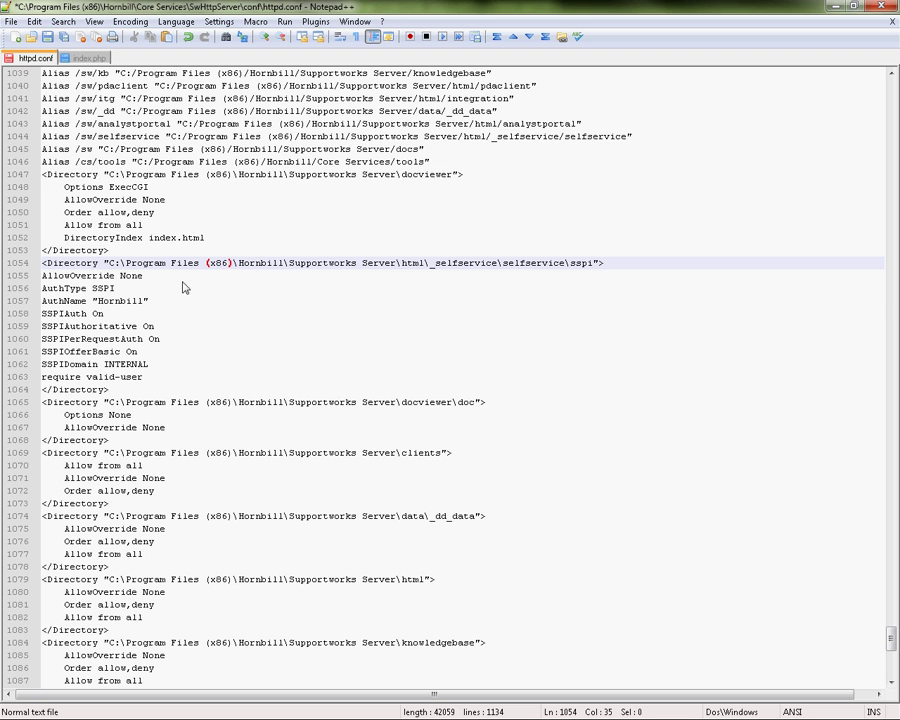
{"action": "left_click", "coordinate": [147, 301]}
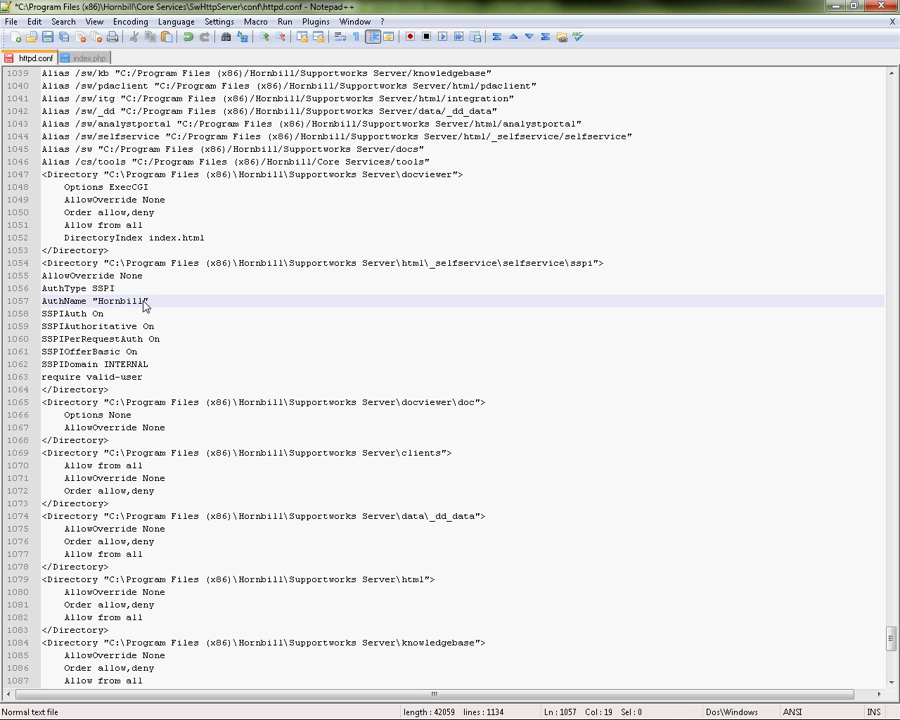
{"action": "double_click", "coordinate": [140, 301]}
{"action": "left_click", "coordinate": [157, 302]}
{"action": "left_click", "coordinate": [148, 365]}
{"action": "key", "text": "shift+Left"}
{"action": "key", "text": "shift+Left"}
{"action": "key", "text": "shift+Left"}
{"action": "key", "text": "shift+Left"}
{"action": "key", "text": "shift+Left"}
{"action": "key", "text": "shift+Left"}
{"action": "key", "text": "shift+Left"}
{"action": "key", "text": "shift+Left"}
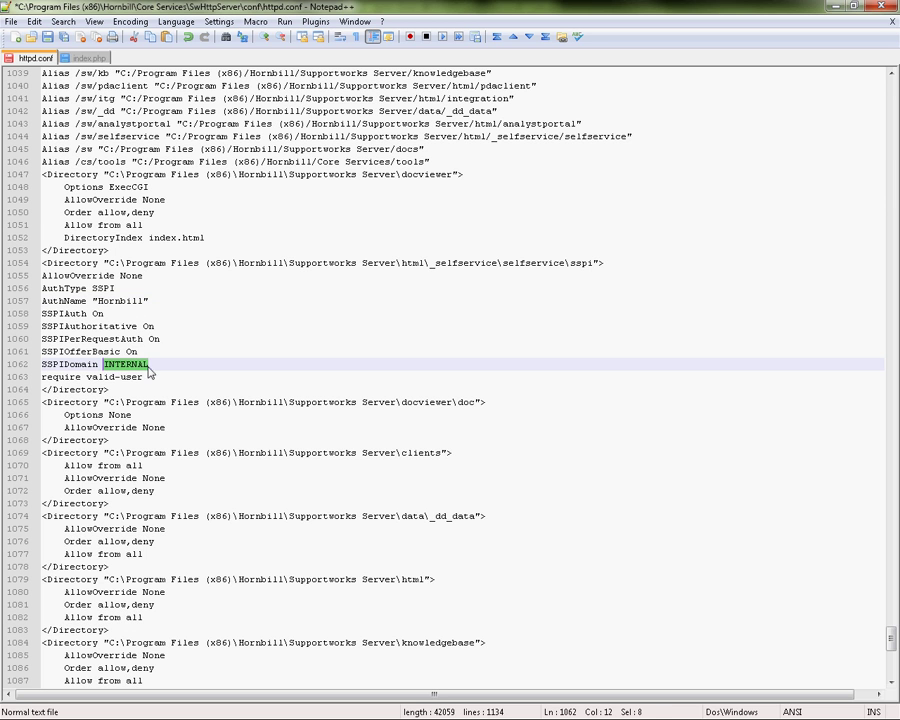
{"action": "left_click", "coordinate": [165, 369]}
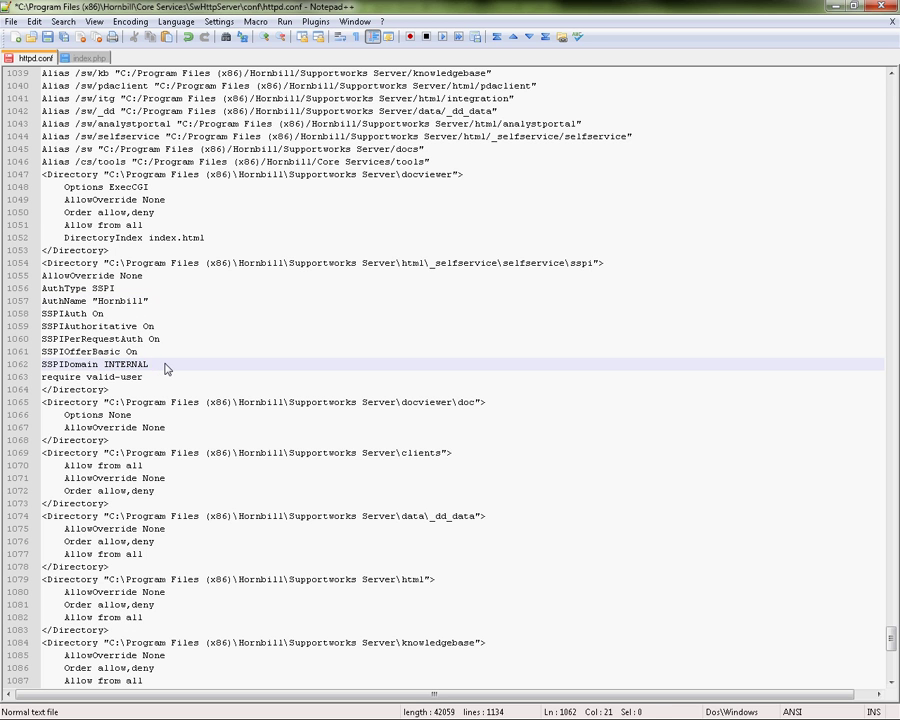
{"action": "left_click", "coordinate": [147, 368]}
Step: Save httpd.conf, close Notepad++ and dismiss the Open dialog
{"action": "left_click", "coordinate": [47, 39]}
{"action": "key", "text": "alt+F4"}
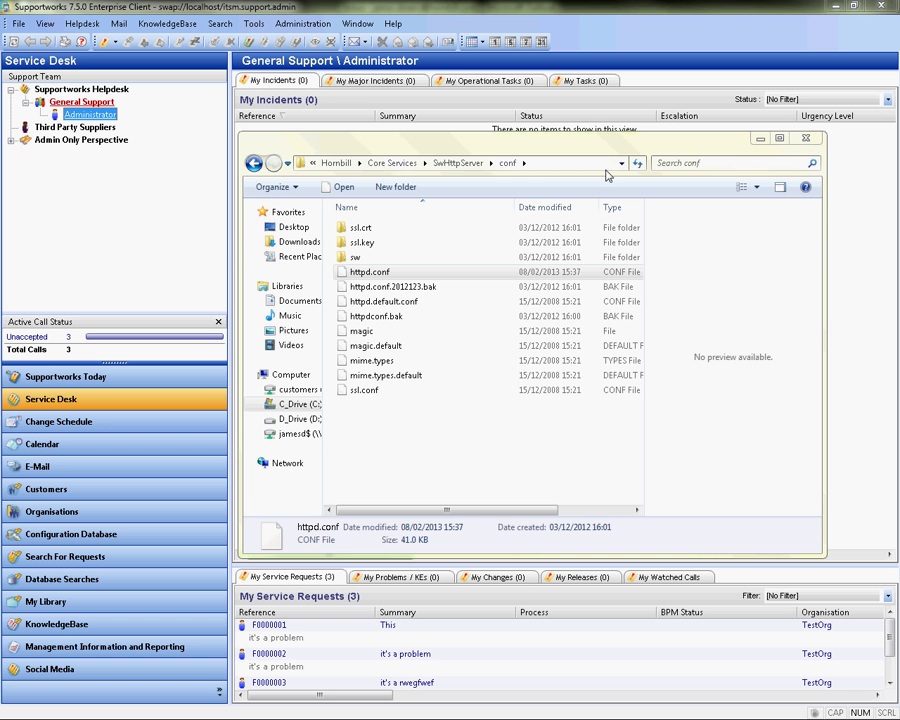
{"action": "left_click", "coordinate": [807, 140]}
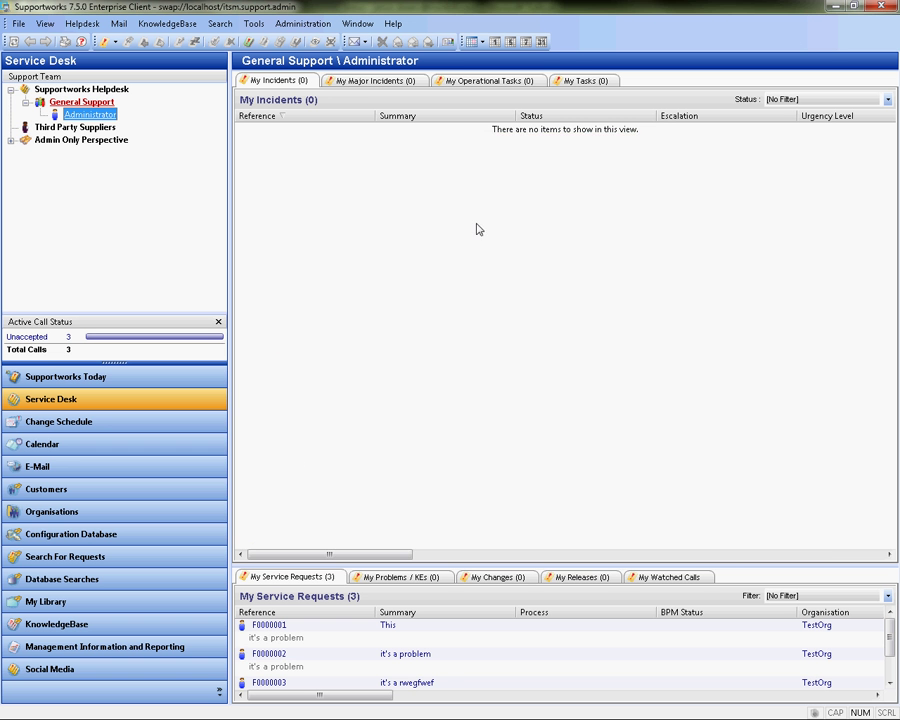
Step: Search Customers by the test customer's first name and preview the matching record
{"action": "left_click", "coordinate": [88, 486]}
{"action": "left_click", "coordinate": [42, 154]}
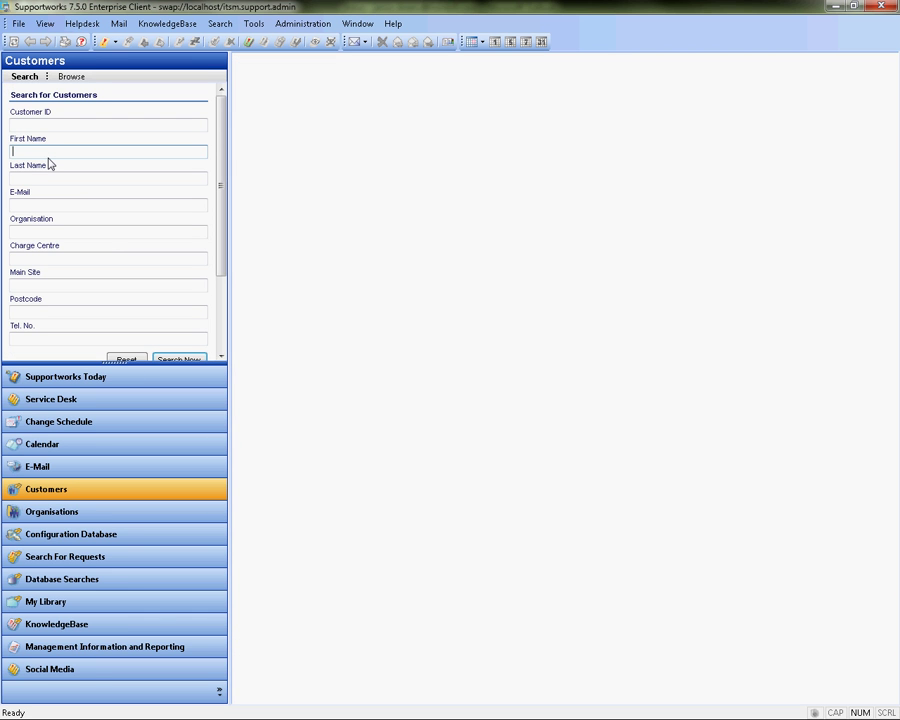
{"action": "type", "text": "james"}
{"action": "key", "text": "Return"}
{"action": "left_click", "coordinate": [283, 92]}
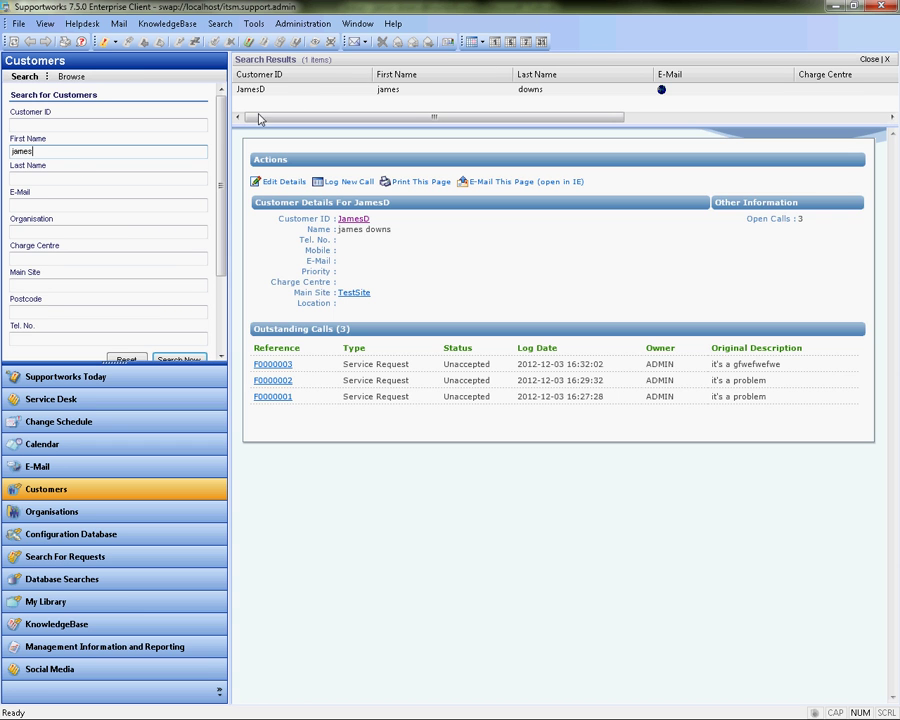
Step: Open the customer's properties, enter the SSPI domain password under Access to Service Desk, and save
{"action": "double_click", "coordinate": [287, 91]}
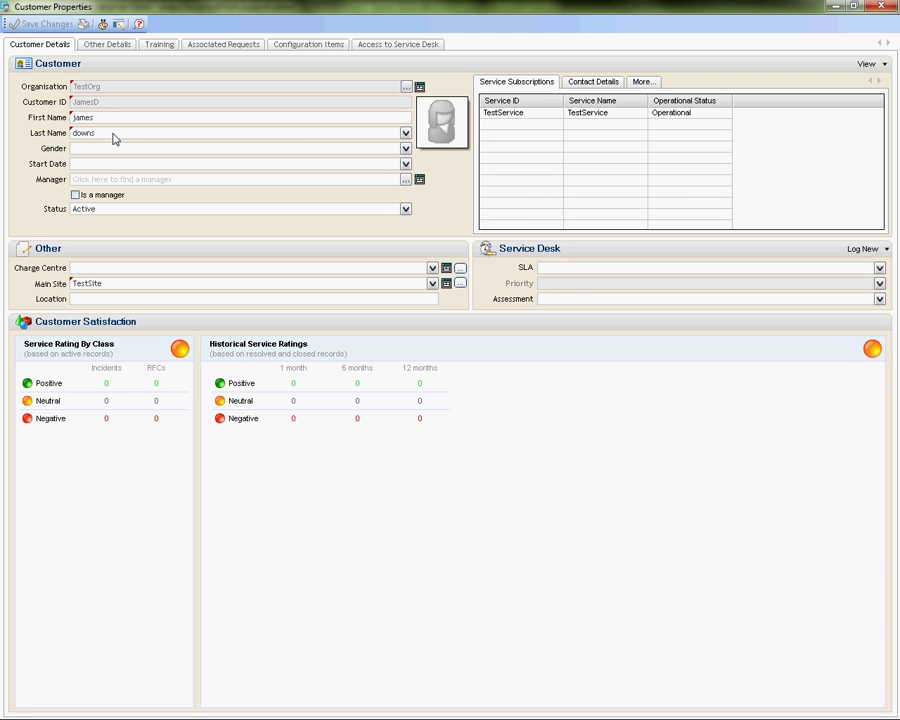
{"action": "left_click", "coordinate": [382, 47]}
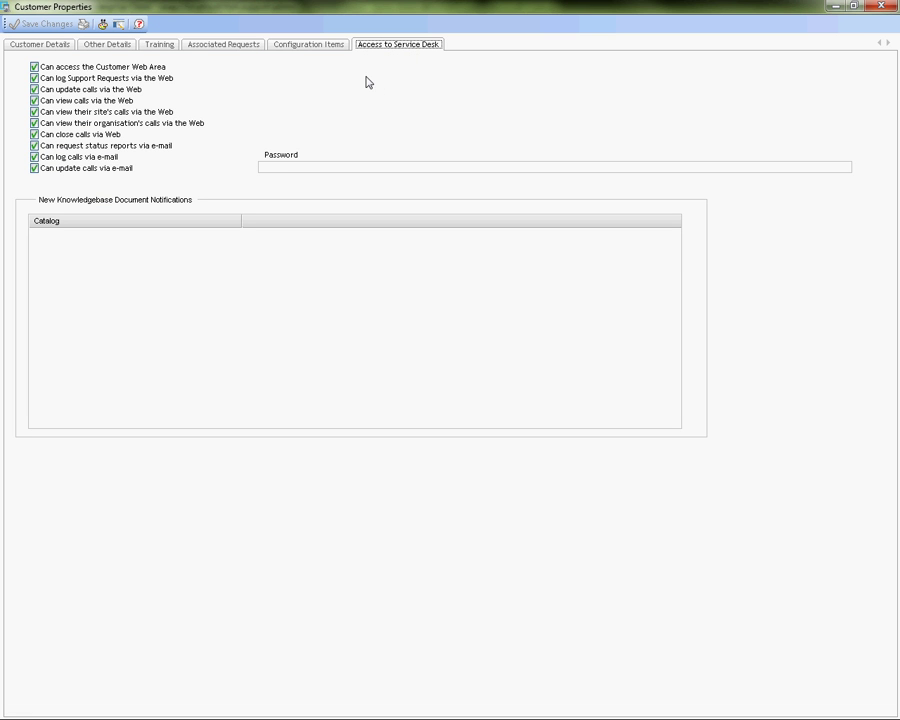
{"action": "left_click", "coordinate": [281, 168]}
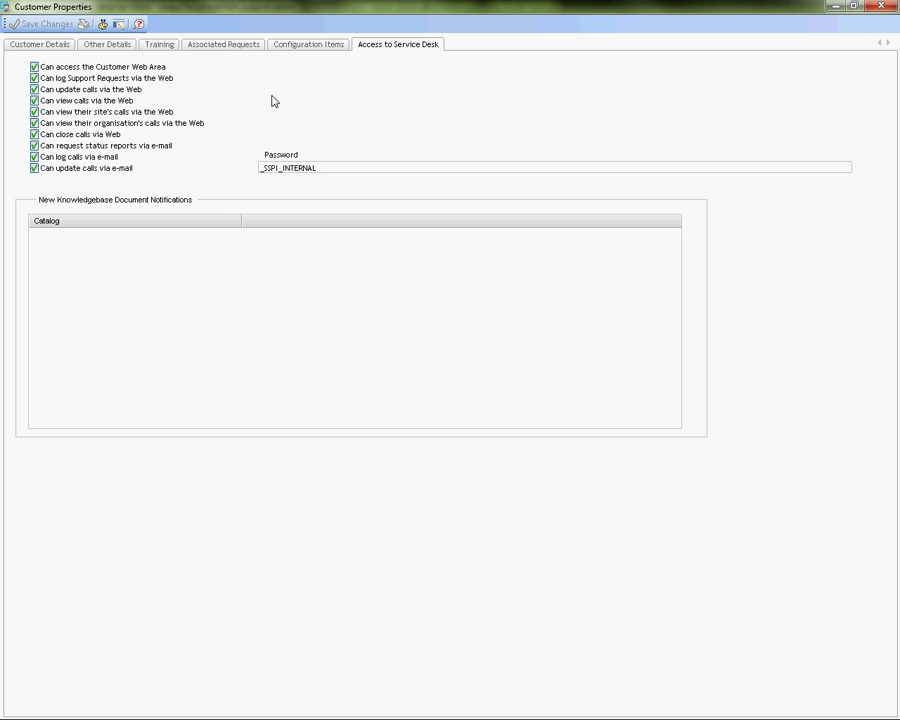
{"action": "left_click_drag", "start_coordinate": [329, 169], "coordinate": [284, 186]}
{"action": "left_click", "coordinate": [327, 171]}
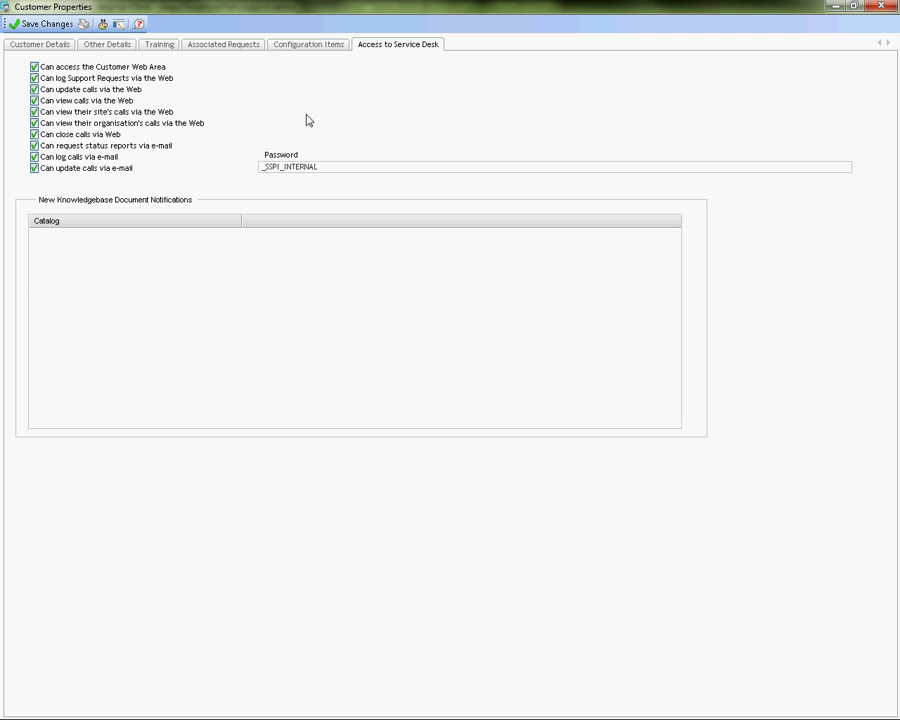
{"action": "left_click", "coordinate": [42, 23]}
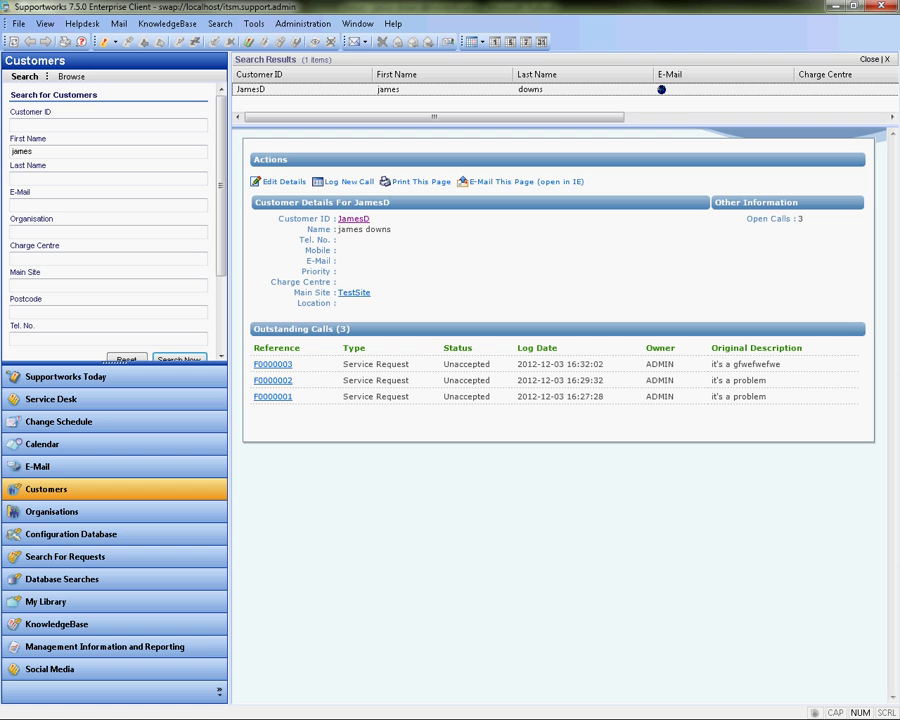
Step: Restart the SwHttpServer service twice from the Services window
{"action": "key", "text": "alt+Tab"}
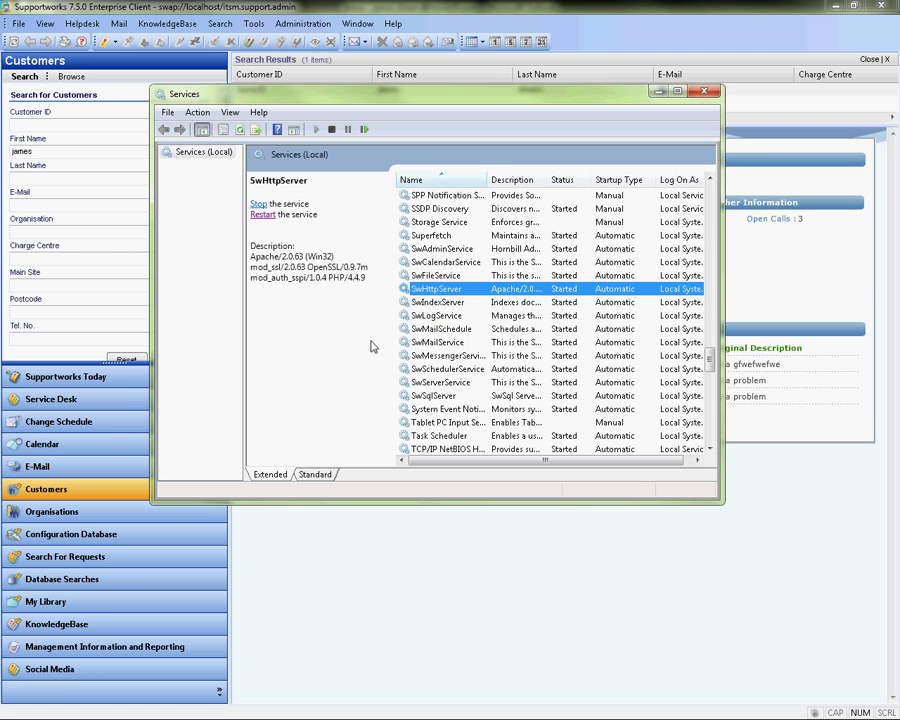
{"action": "left_click", "coordinate": [262, 216]}
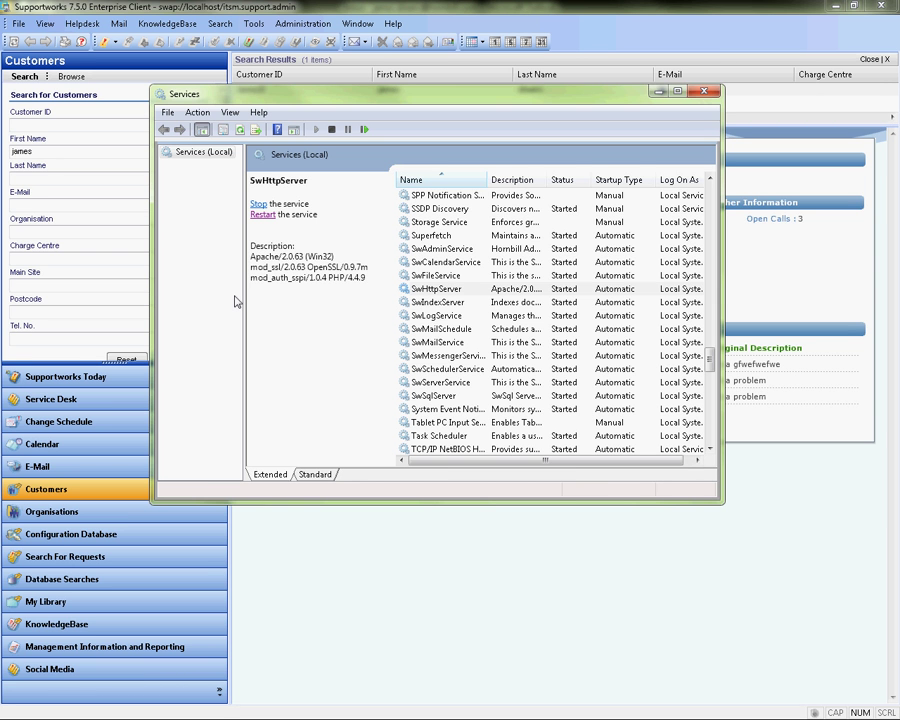
{"action": "left_click", "coordinate": [259, 204]}
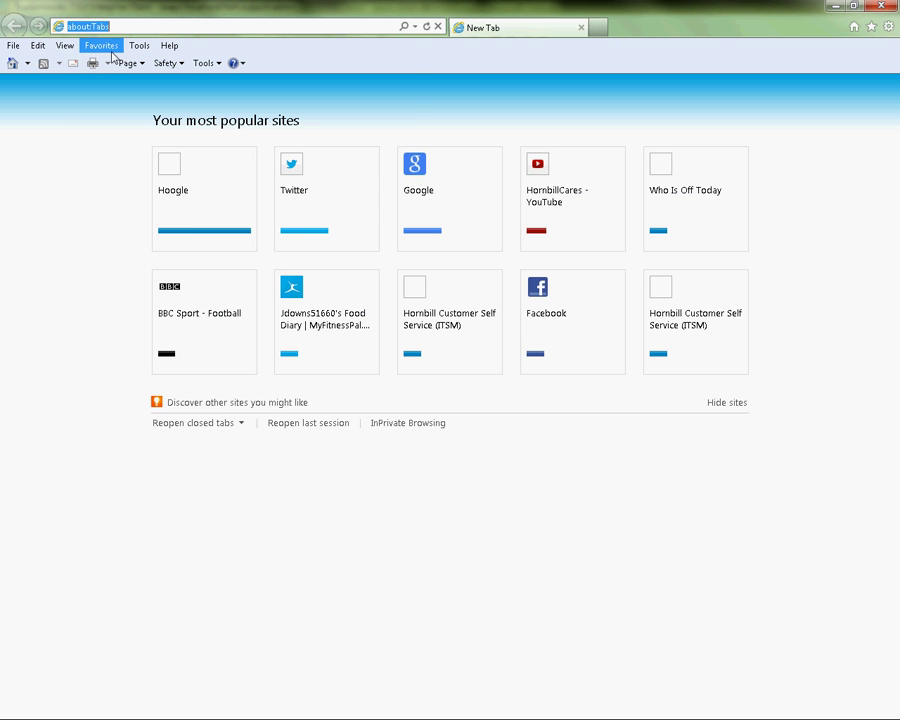
{"action": "type", "text": "http://lo"}
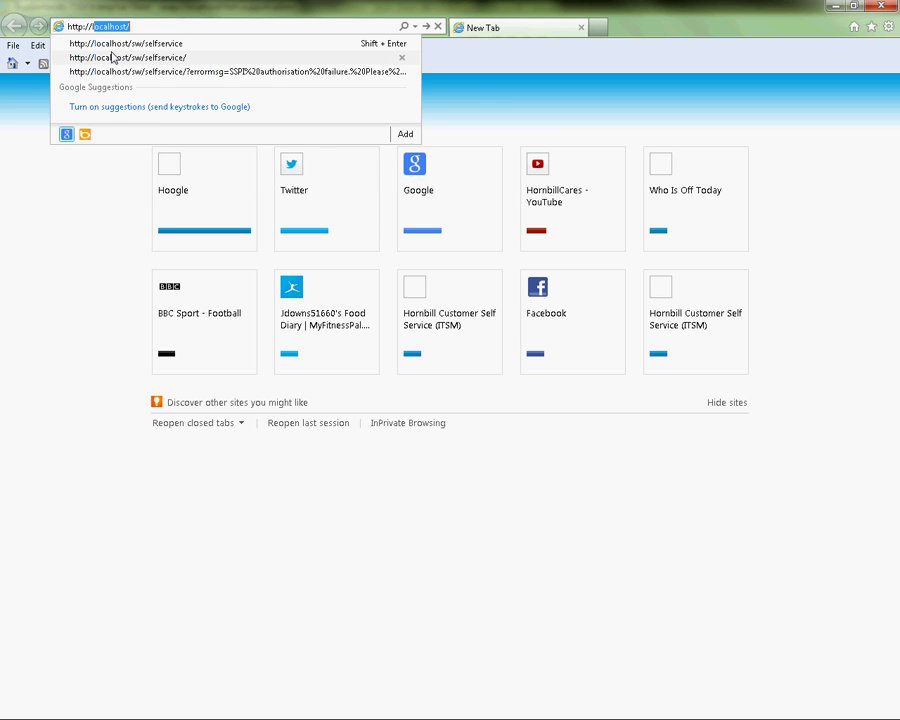
{"action": "key", "text": "Down"}
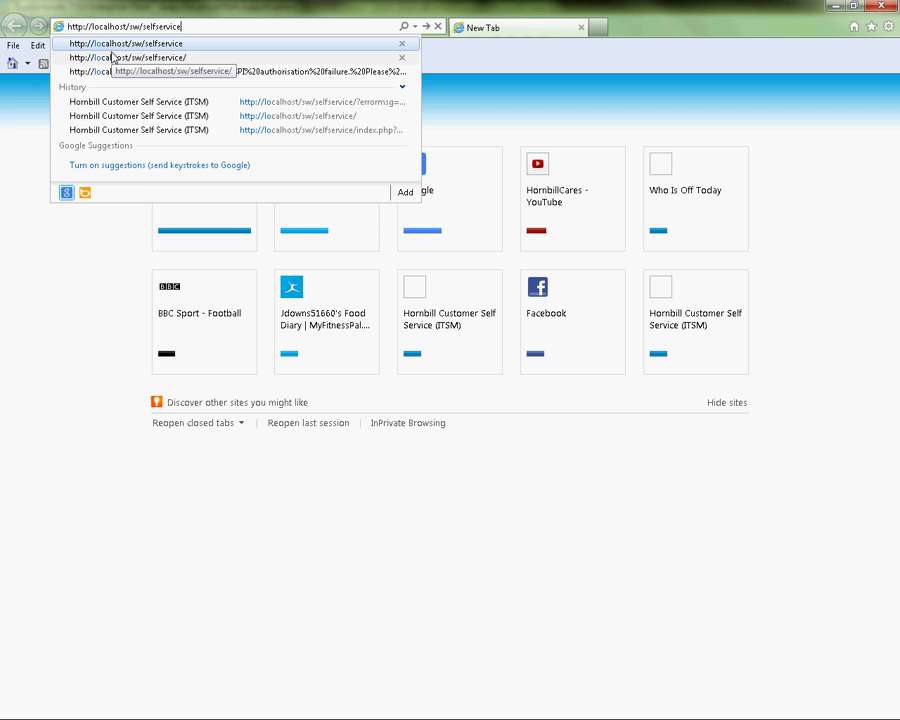
{"action": "key", "text": "Return"}
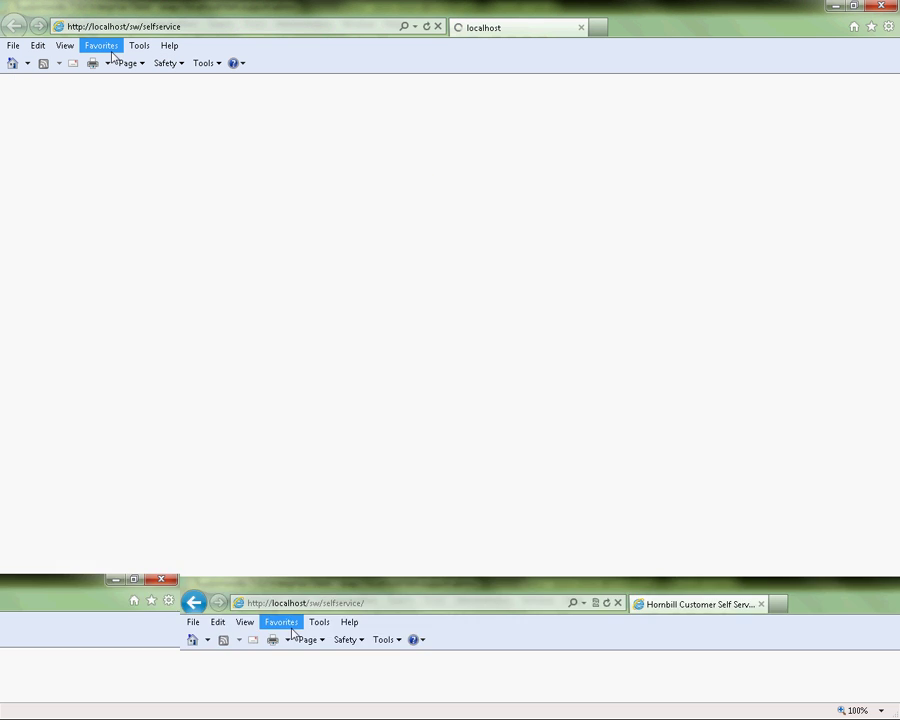